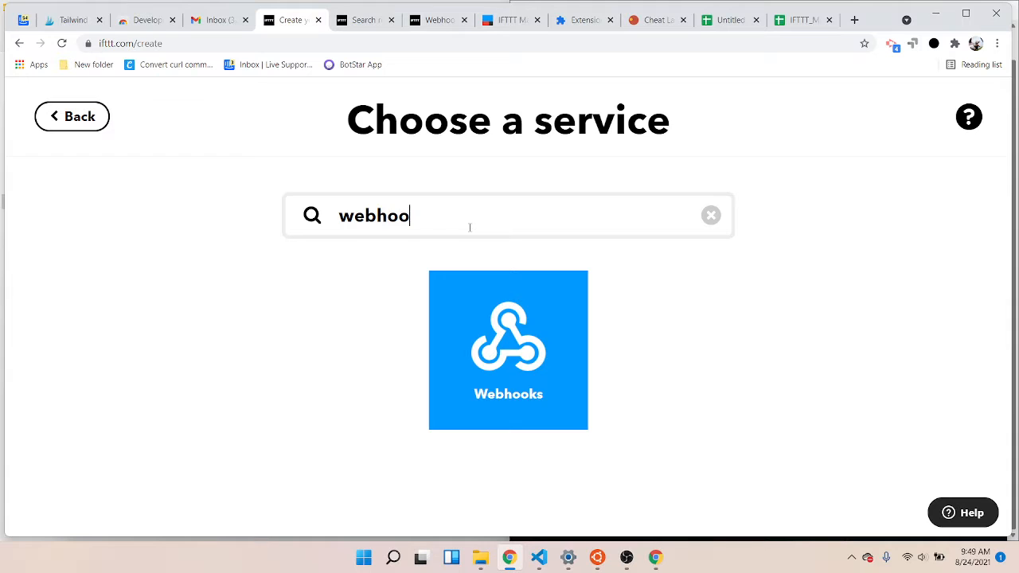
- Choose Webhooks as the trigger service with the "Receive a web request with a JSON payload" trigger
left_click(550, 317)
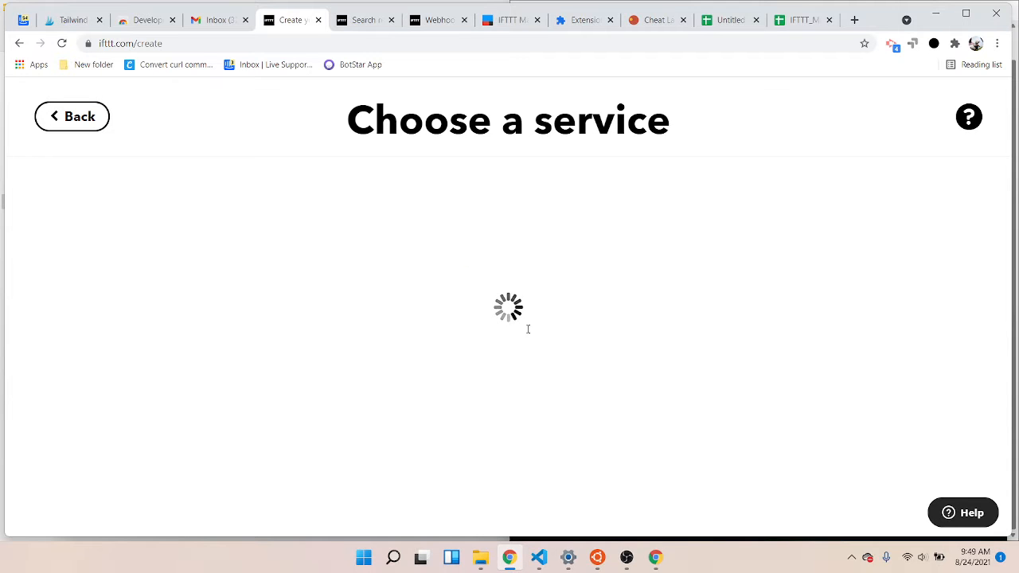
scroll(528, 330, "down", 2)
scroll(528, 329, "down", 2)
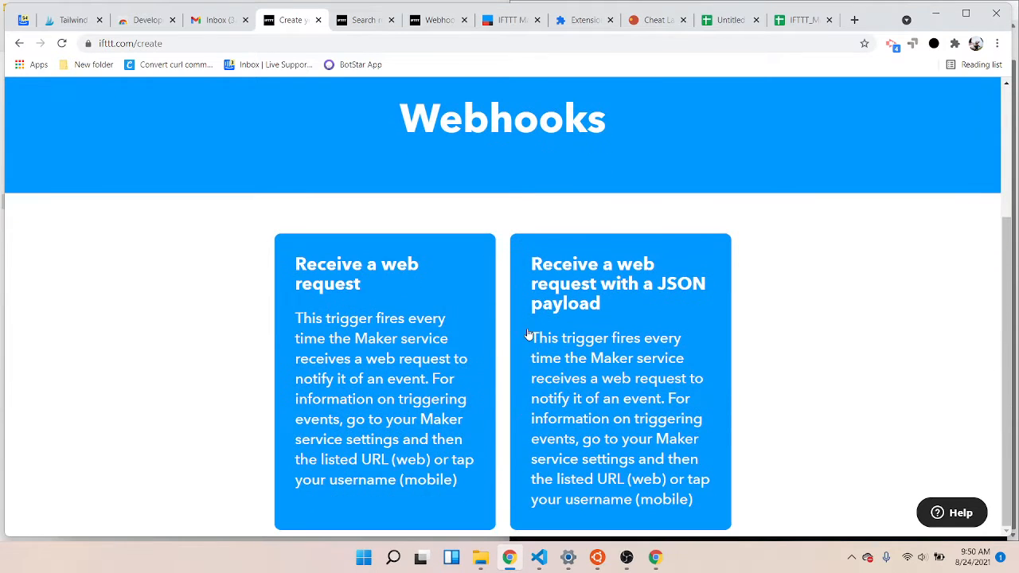
left_click(658, 396)
scroll(657, 394, "down", 2)
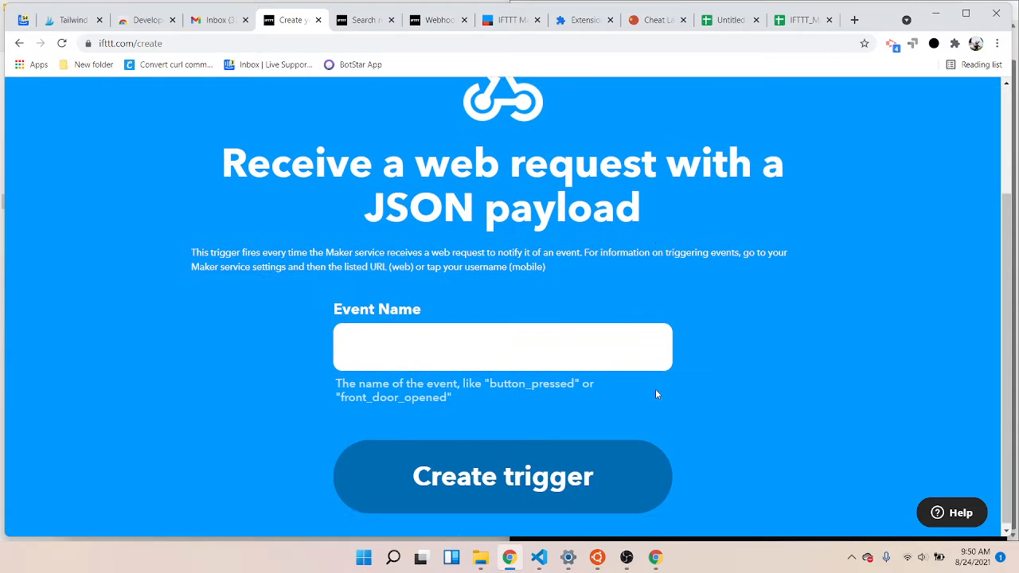
- Name the webhook event event2 and create the trigger
left_click(510, 331)
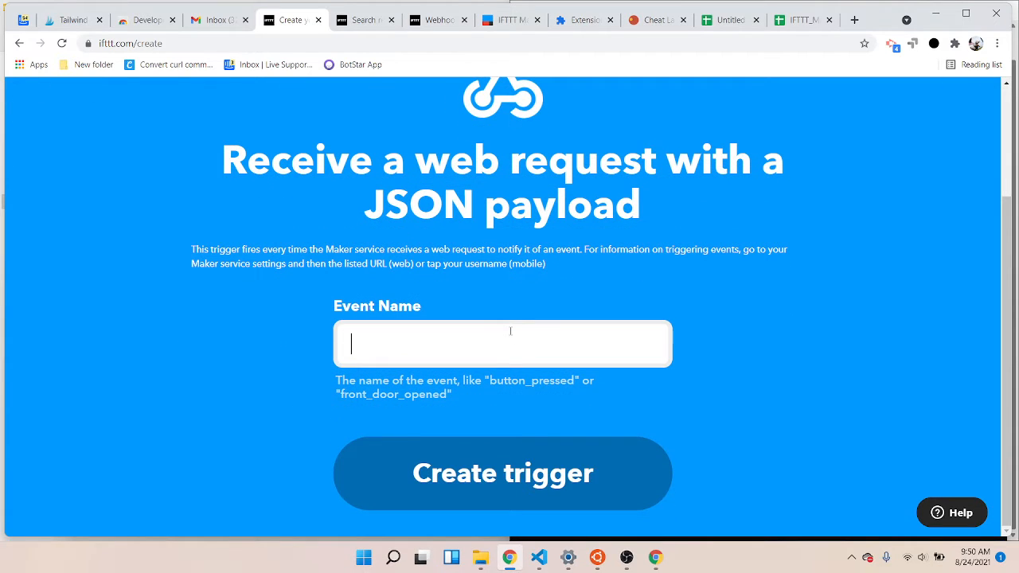
type("ee")
key("BackSpace")
type("vent2")
left_click(523, 478)
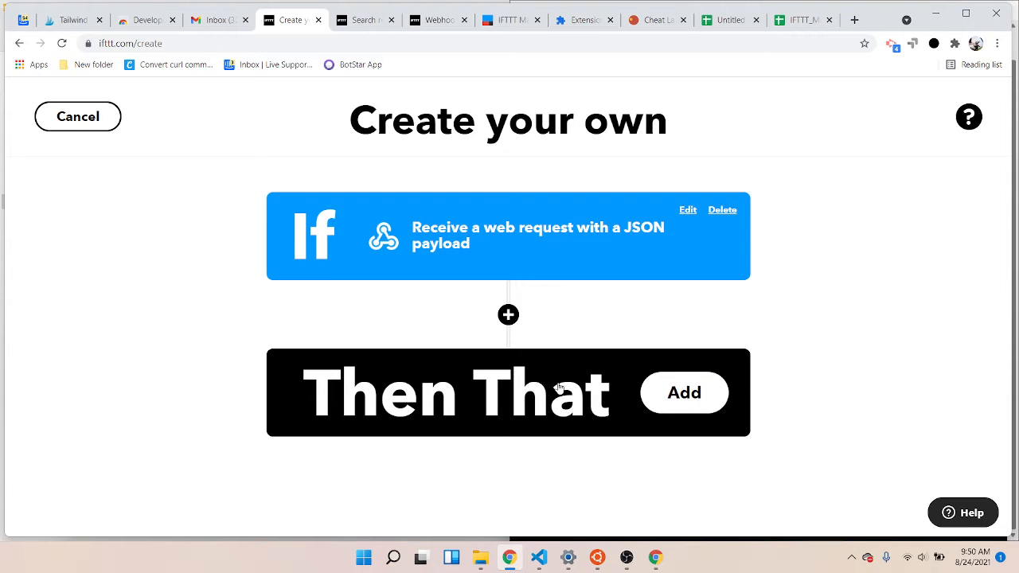
- Find Google Sheets as the service for the Then That part and choose its "Add row to spreadsheet" action
left_click(644, 406)
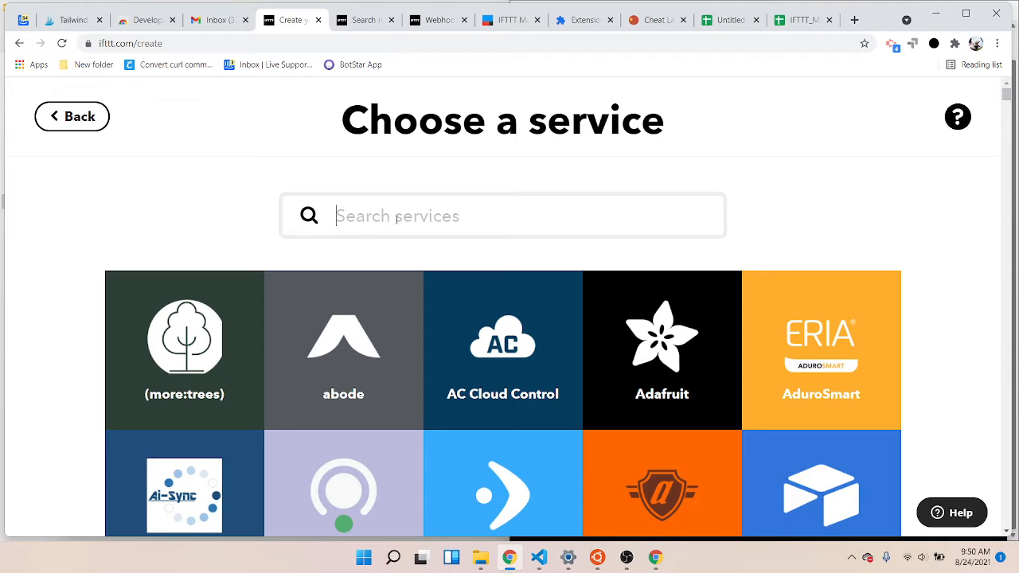
type("googles")
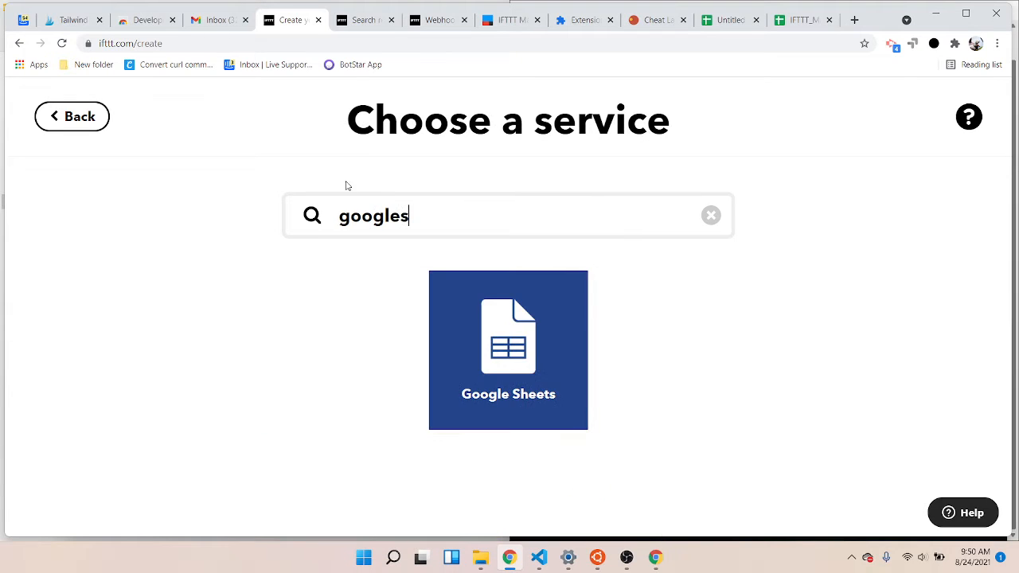
left_click(492, 333)
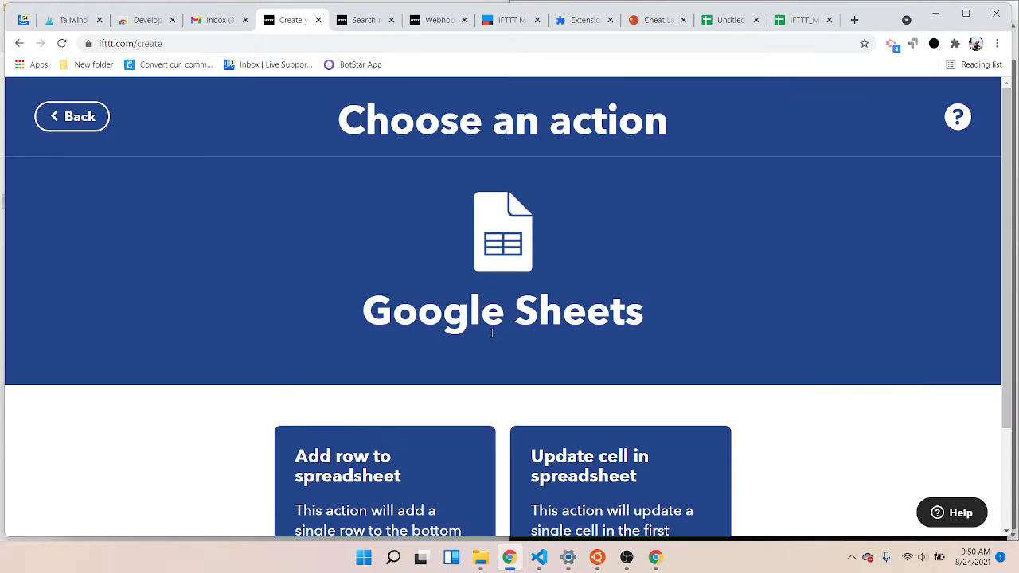
scroll(493, 333, "down", 2)
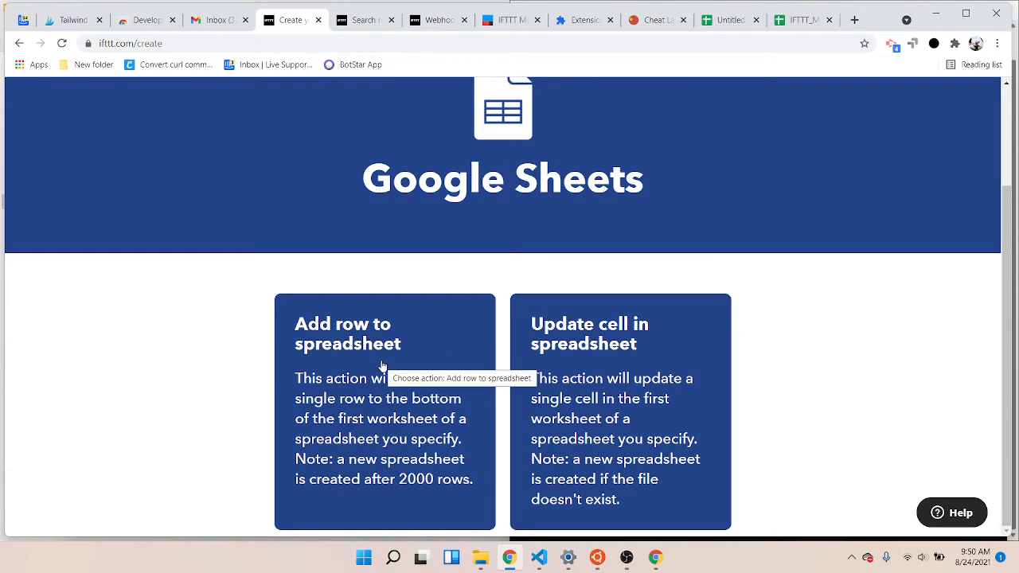
left_click(414, 403)
- Insert the JsonPayload ingredient after the EventName separator in the formatted row and create the action
scroll(413, 403, "down", 2)
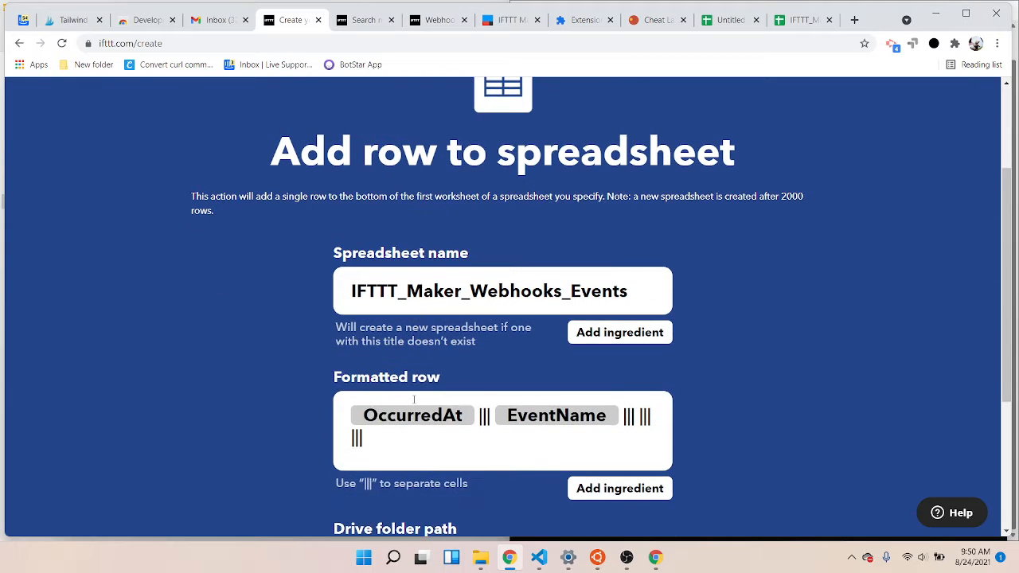
scroll(413, 401, "down", 1)
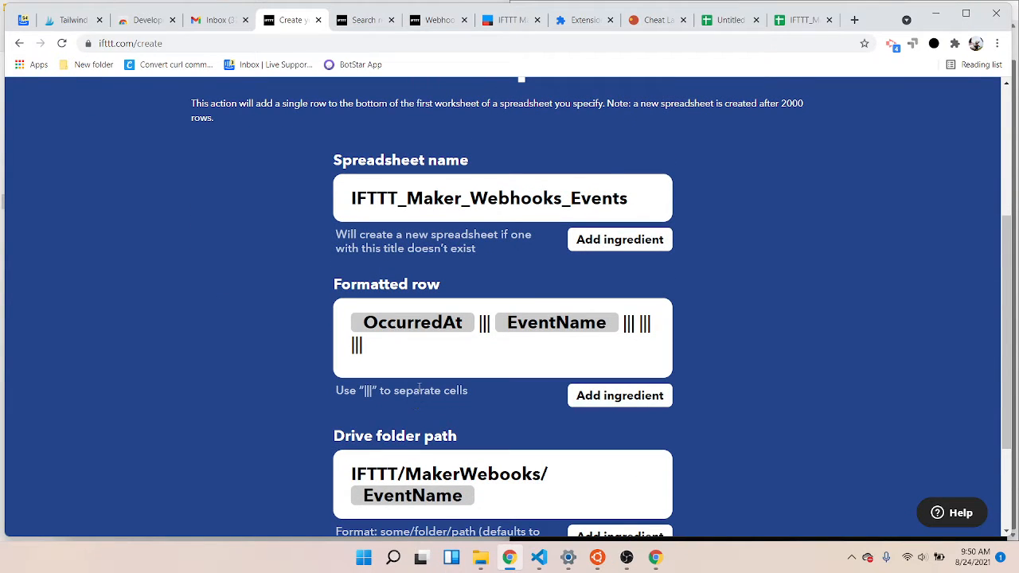
left_click(637, 325)
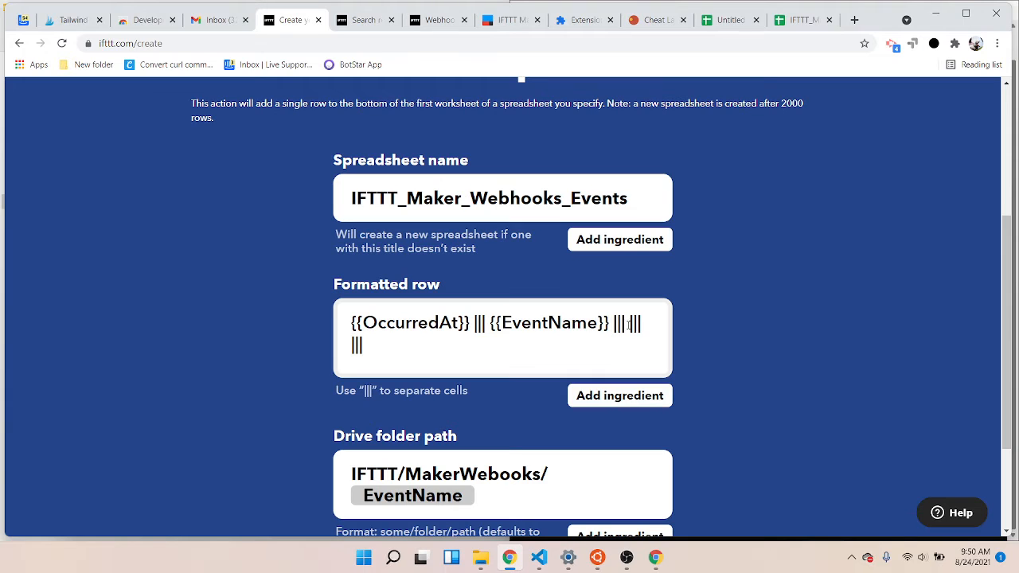
left_click(605, 401)
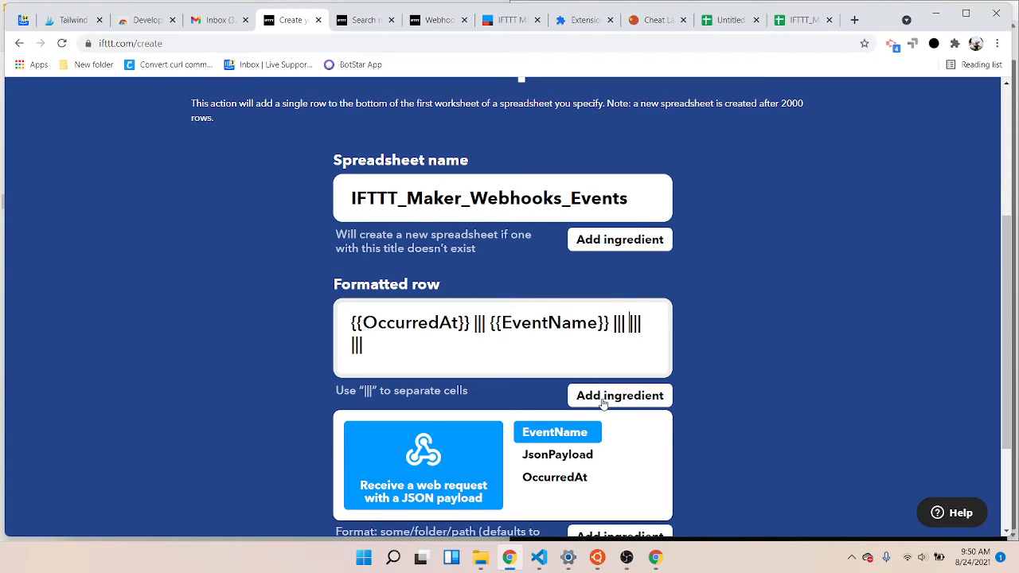
left_click(564, 455)
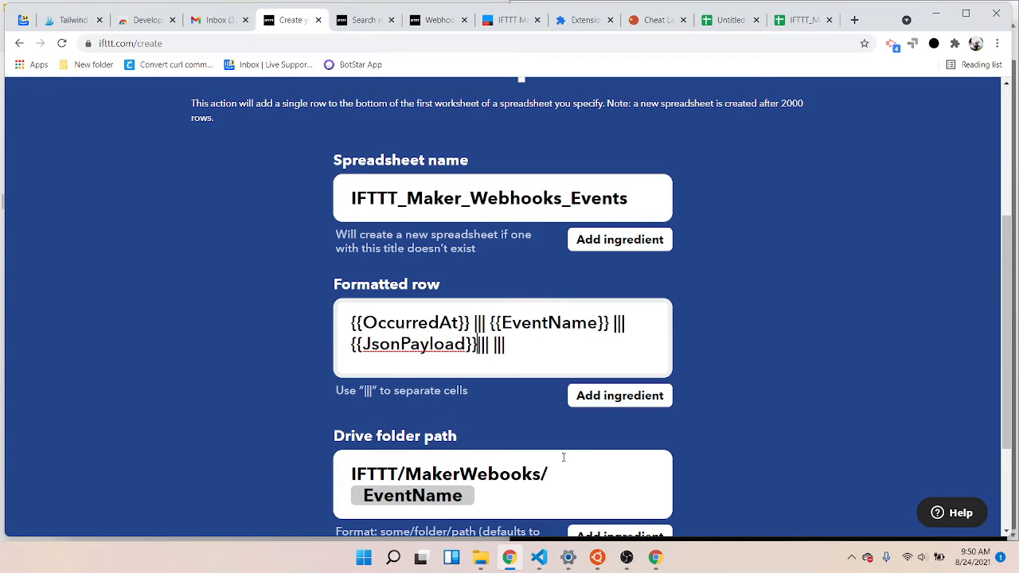
scroll(563, 457, "down", 2)
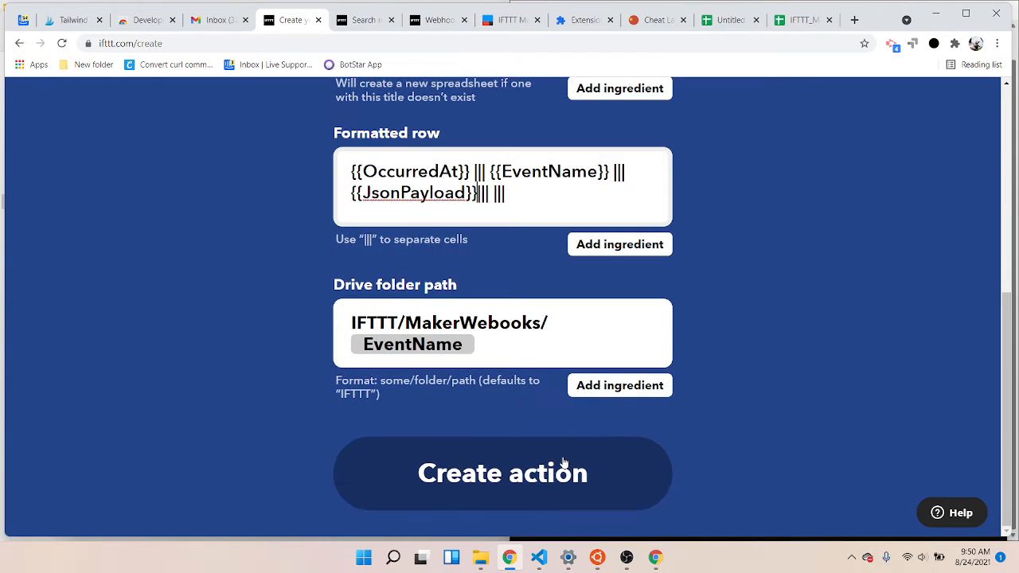
scroll(563, 462, "up", 3)
scroll(563, 462, "down", 3)
left_click(492, 473)
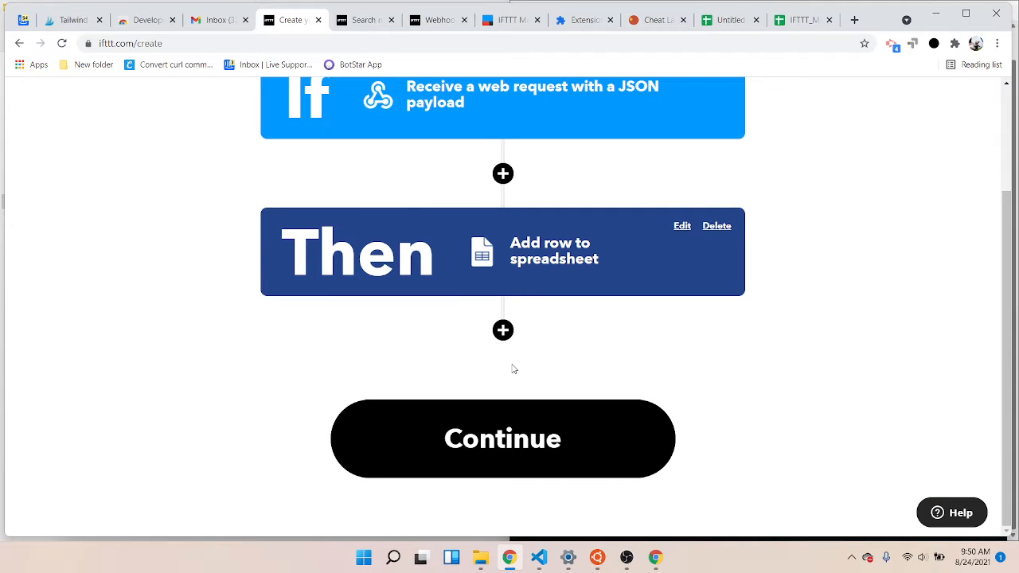
- Continue to the applet review, keep the suggested title with run notifications off, and finish the applet
scroll(512, 369, "up", 2)
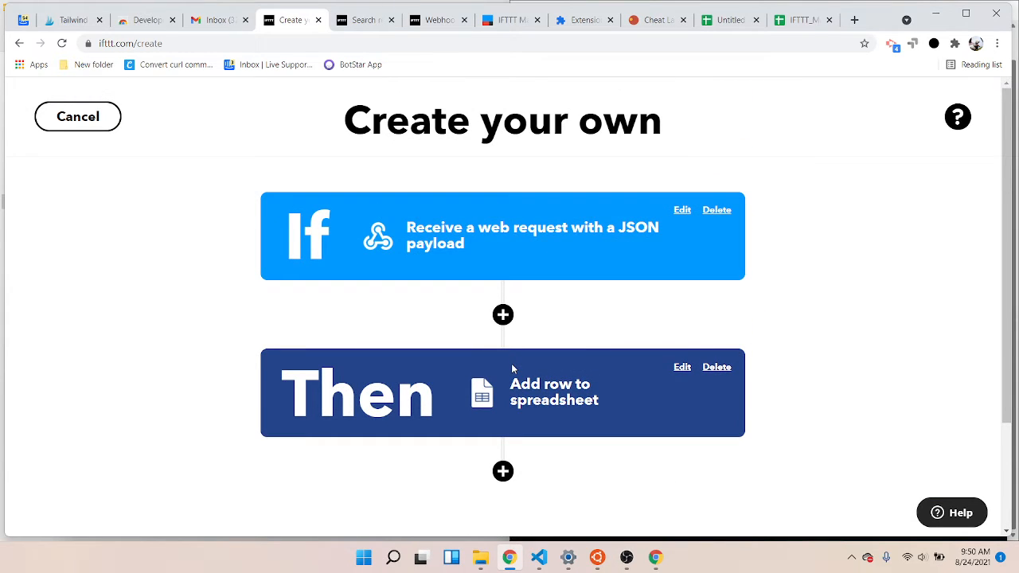
scroll(513, 369, "down", 2)
left_click(486, 441)
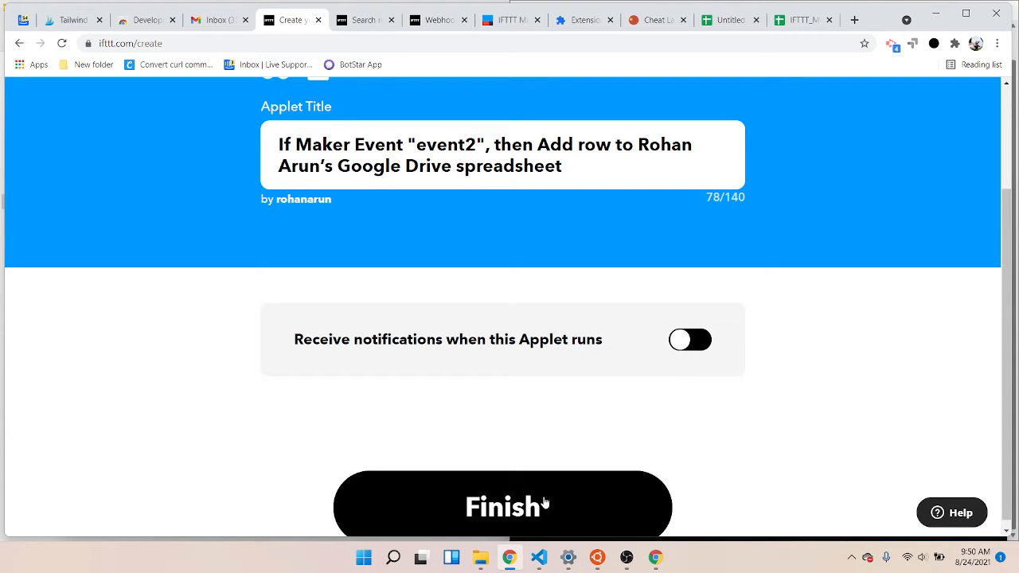
scroll(455, 165, "up", 2)
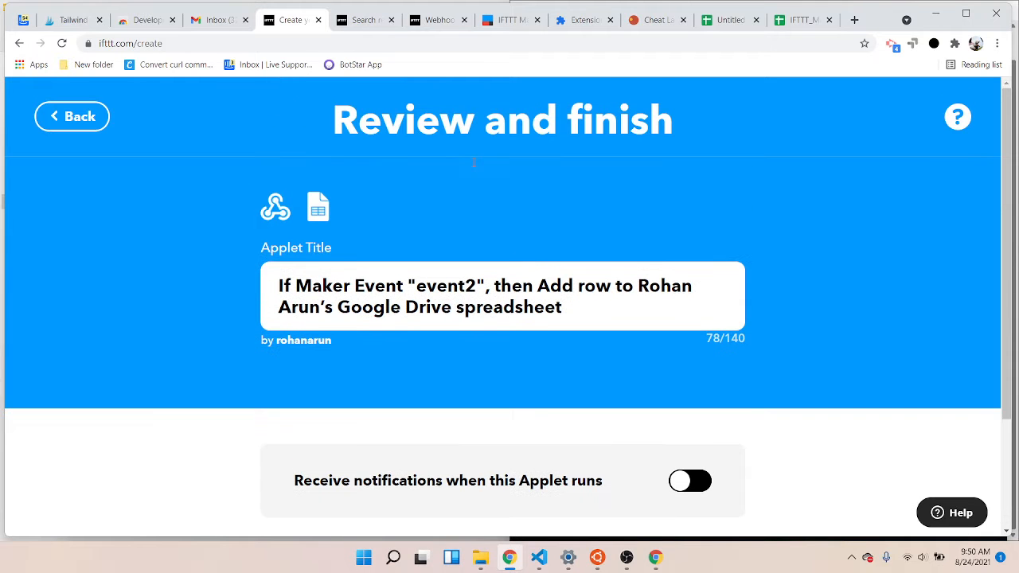
scroll(470, 283, "down", 2)
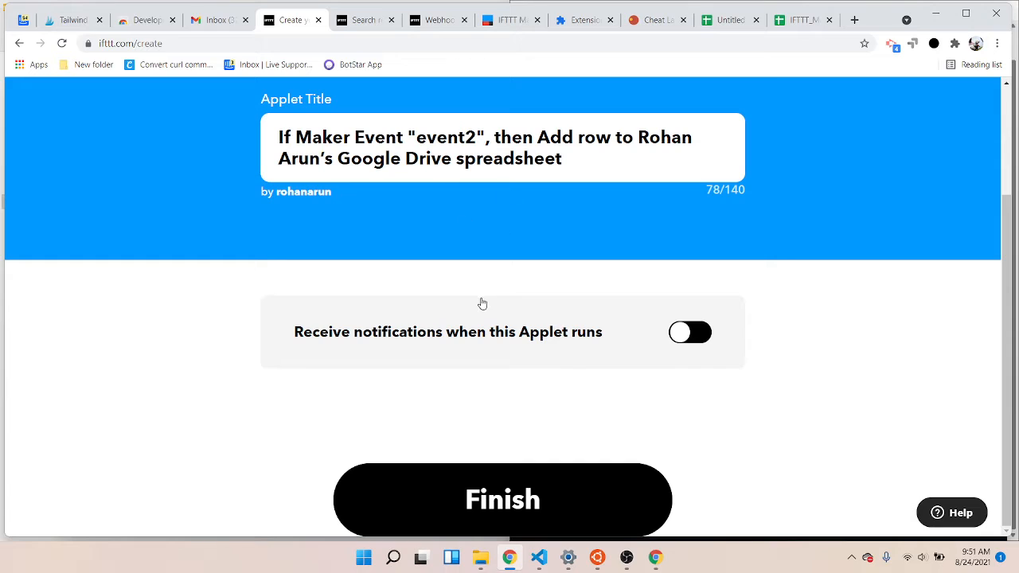
left_click(510, 508)
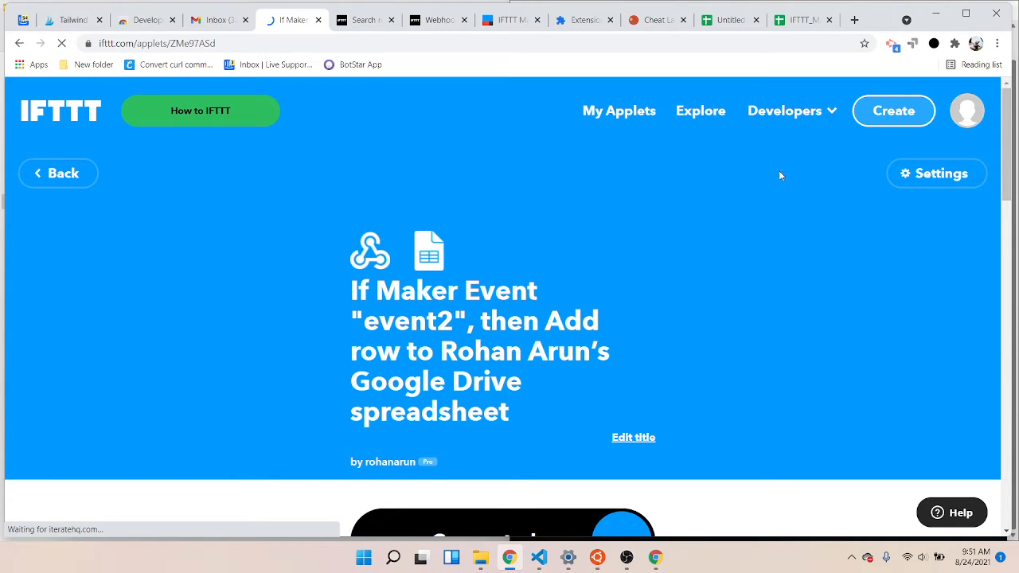
- Open the IFTTT developer documentation and look at its Introduction
left_click(805, 124)
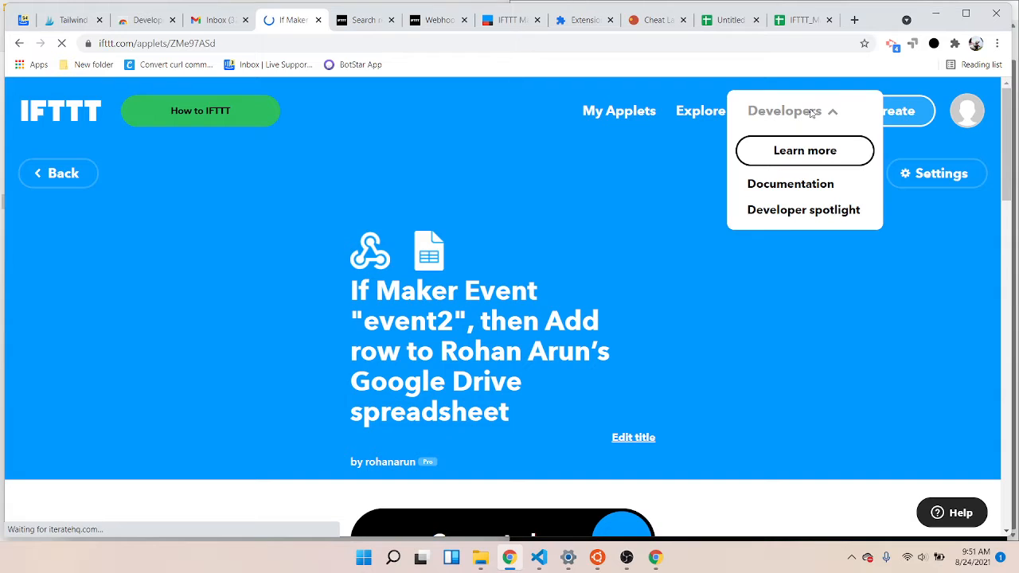
left_click(792, 185)
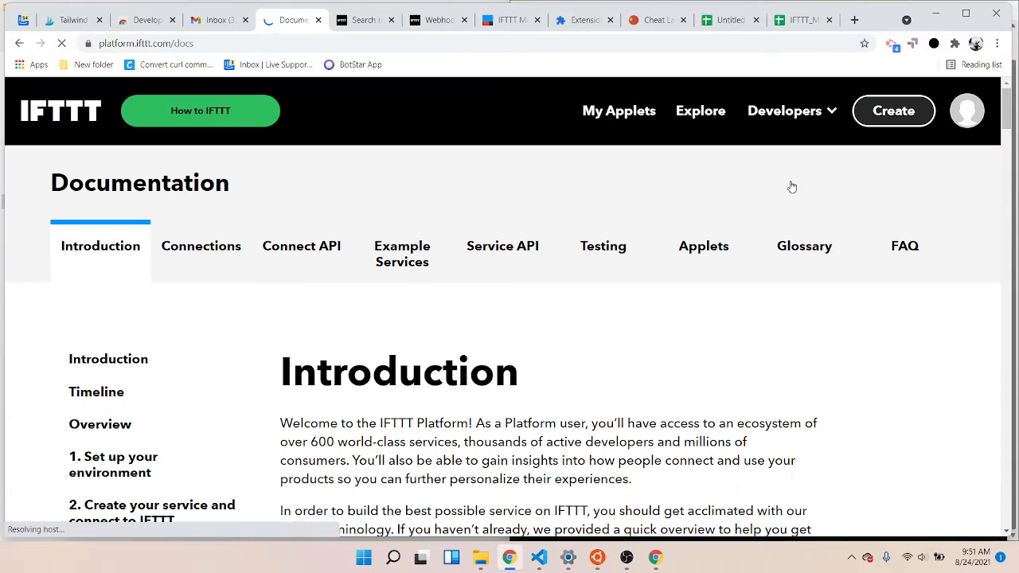
scroll(649, 303, "down", 2)
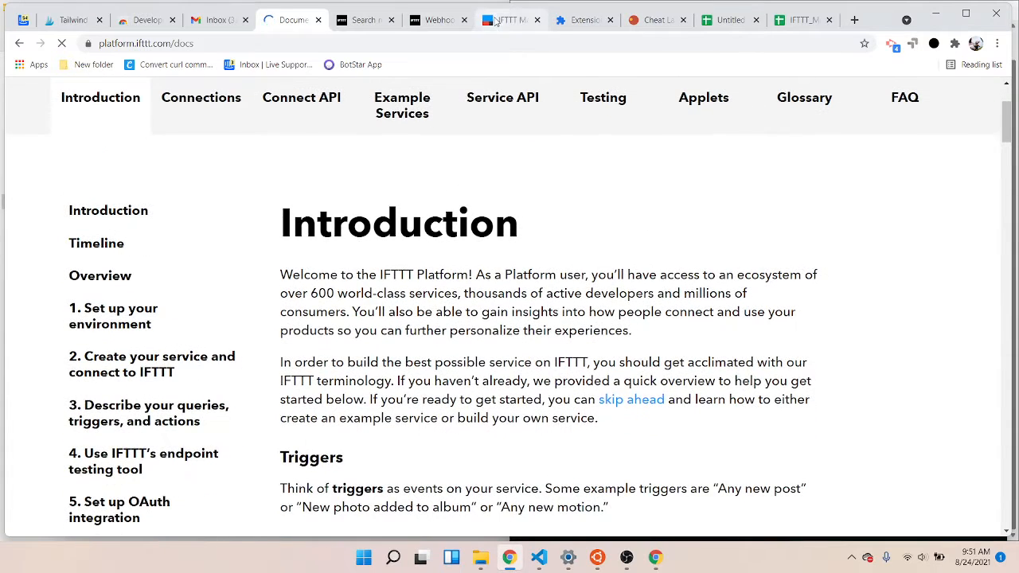
- Check the already open webhook key page, then open the documentation from the Webhooks service page
left_click(497, 21)
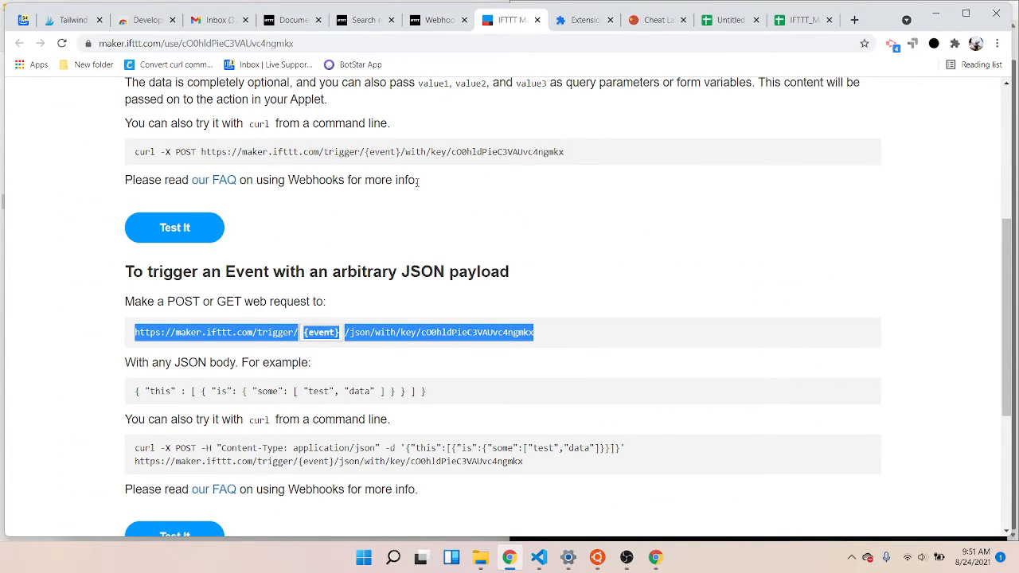
scroll(416, 182, "up", 4)
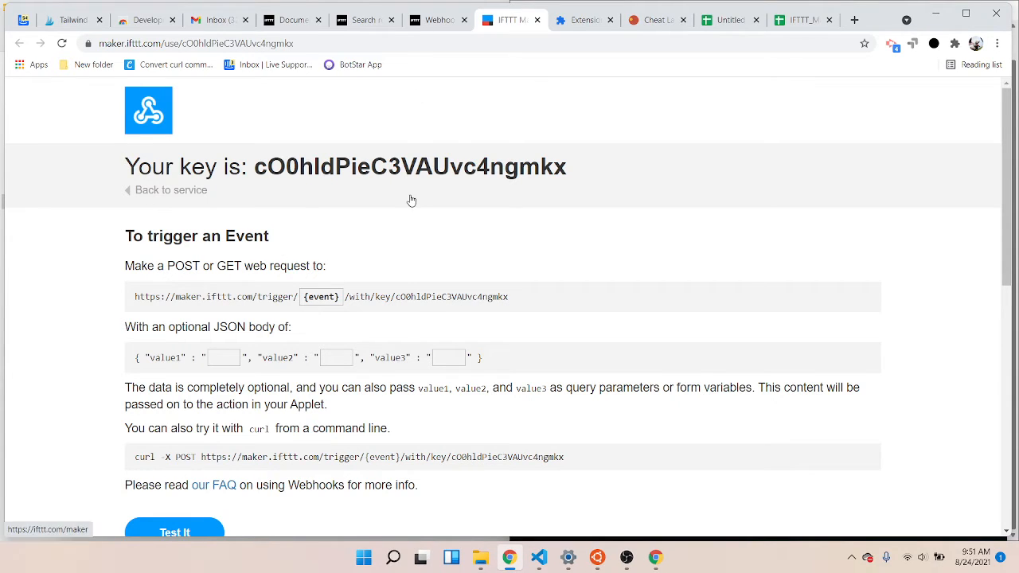
left_click(436, 20)
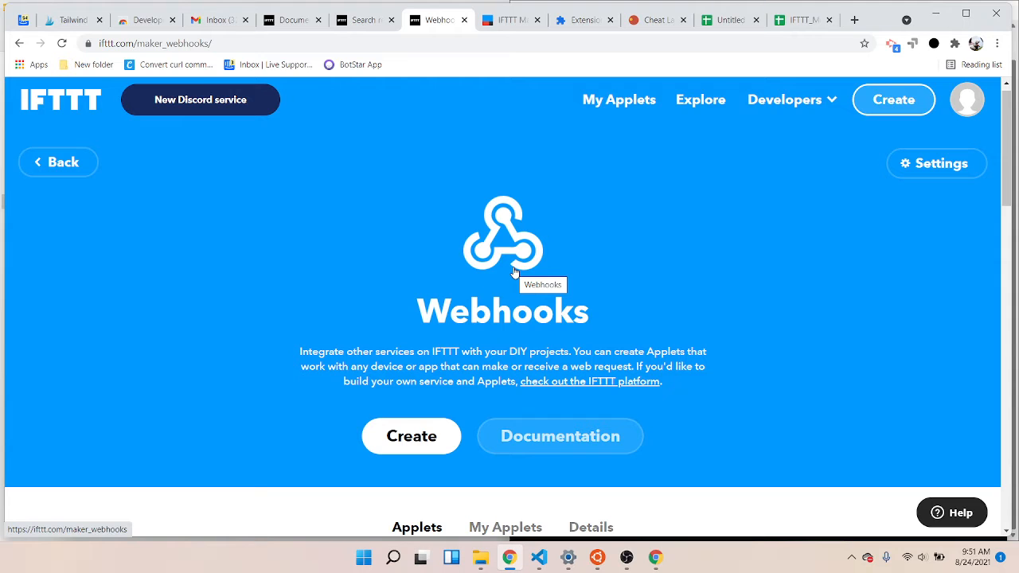
scroll(513, 273, "down", 2)
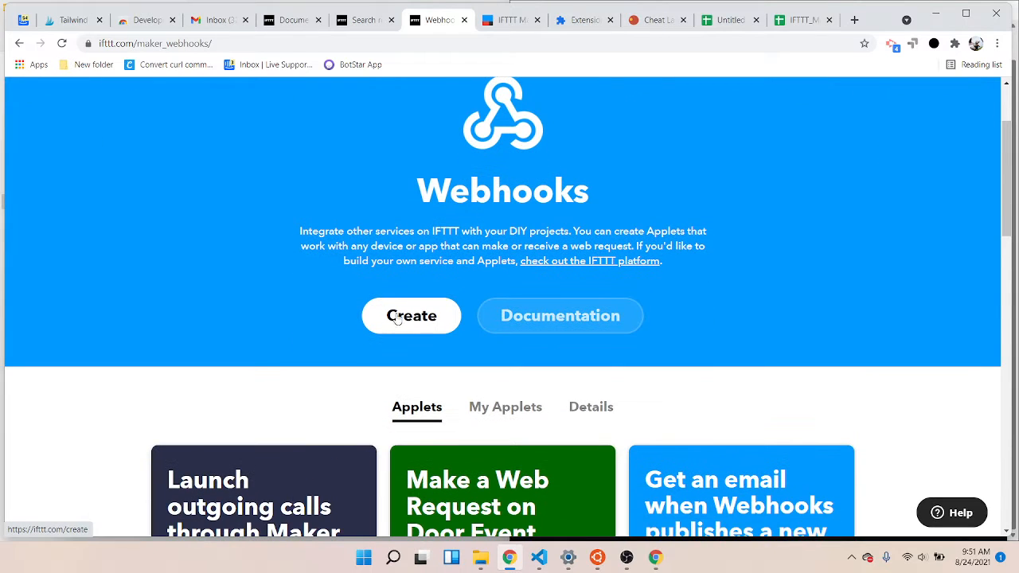
scroll(402, 323, "up", 2)
scroll(478, 358, "down", 1)
left_click(548, 390)
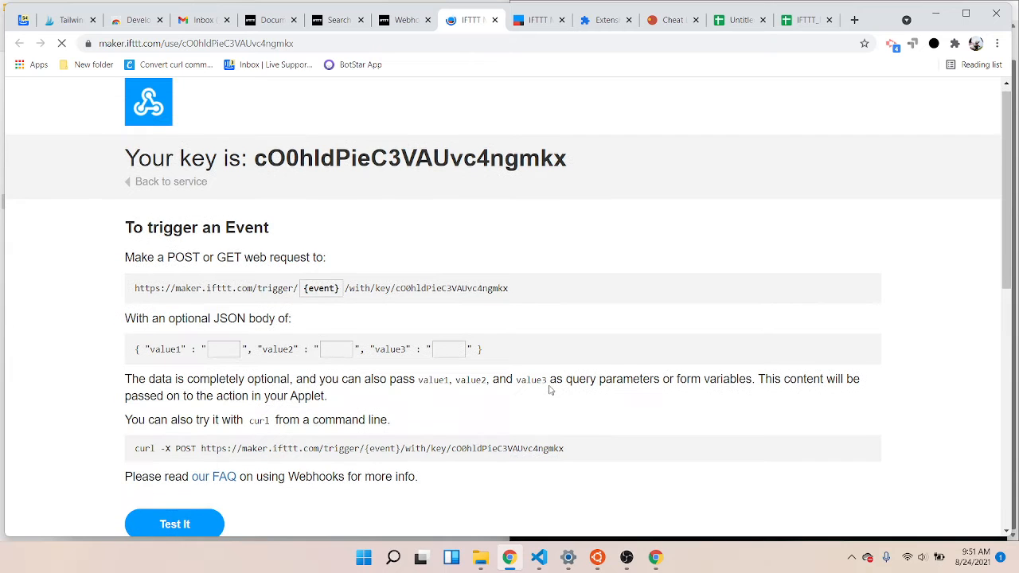
- Copy the full web request URL for triggering an event with an arbitrary JSON payload
scroll(549, 390, "down", 3)
scroll(549, 390, "down", 2)
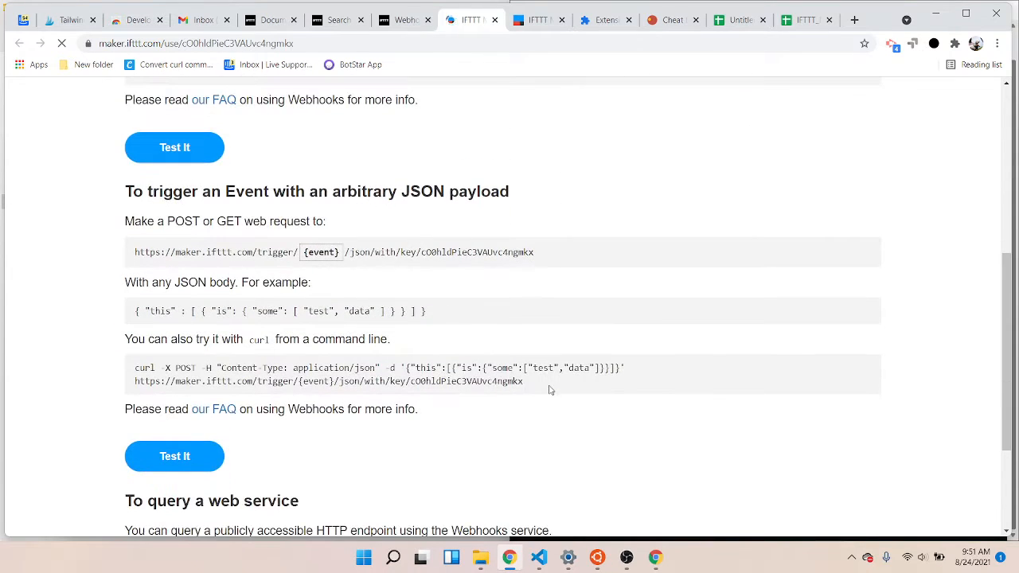
scroll(549, 391, "down", 1)
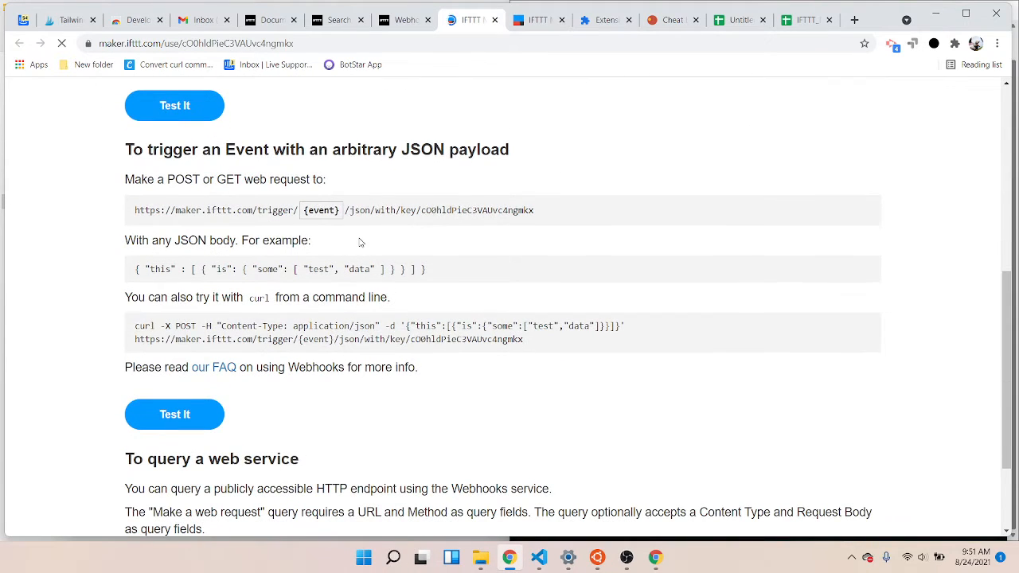
double_click(252, 214)
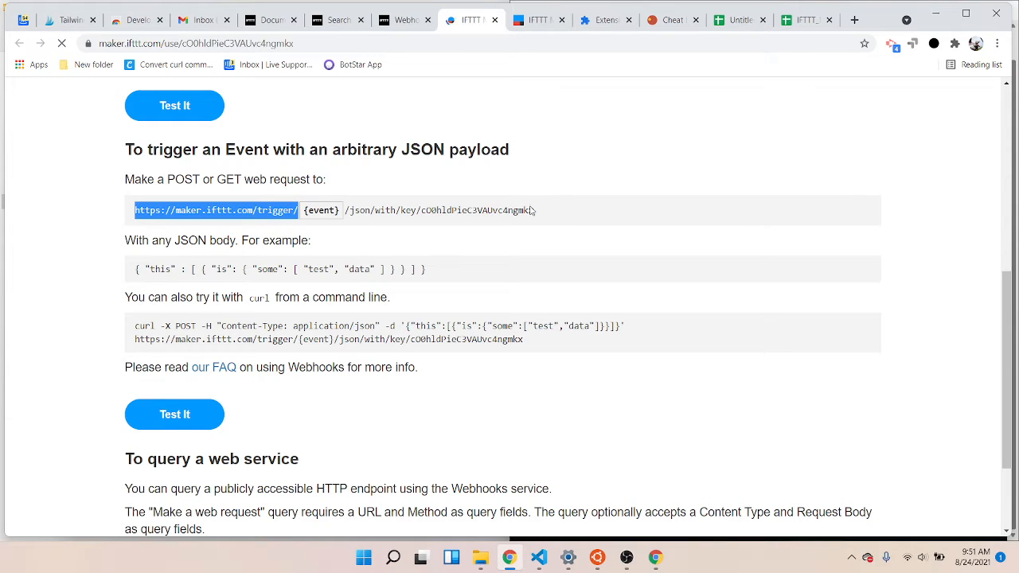
left_click_drag(549, 219, 134, 206)
key("ctrl+c")
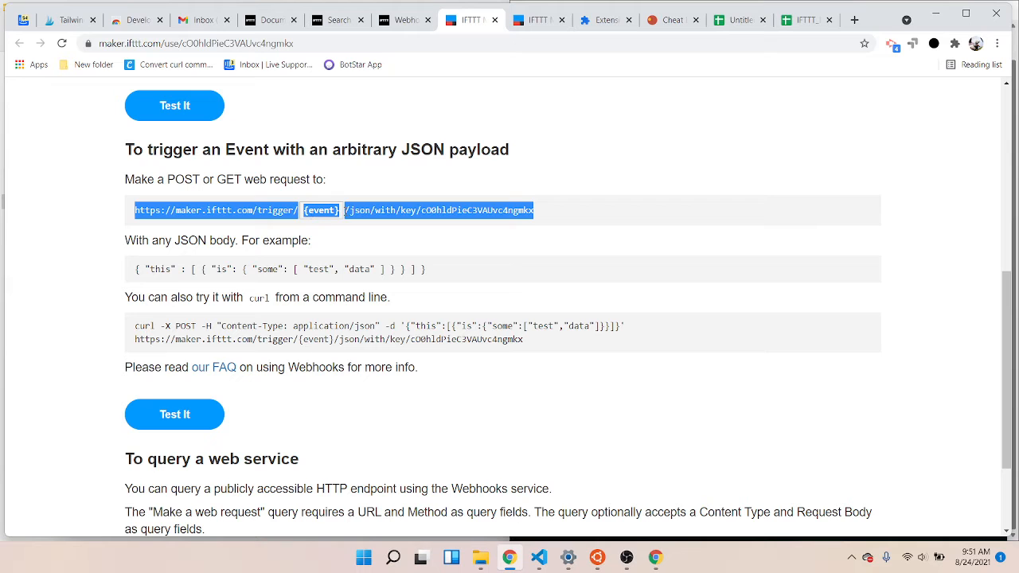
- Switch to the Cheat Layer page and close its script editor overlay
left_click(669, 20)
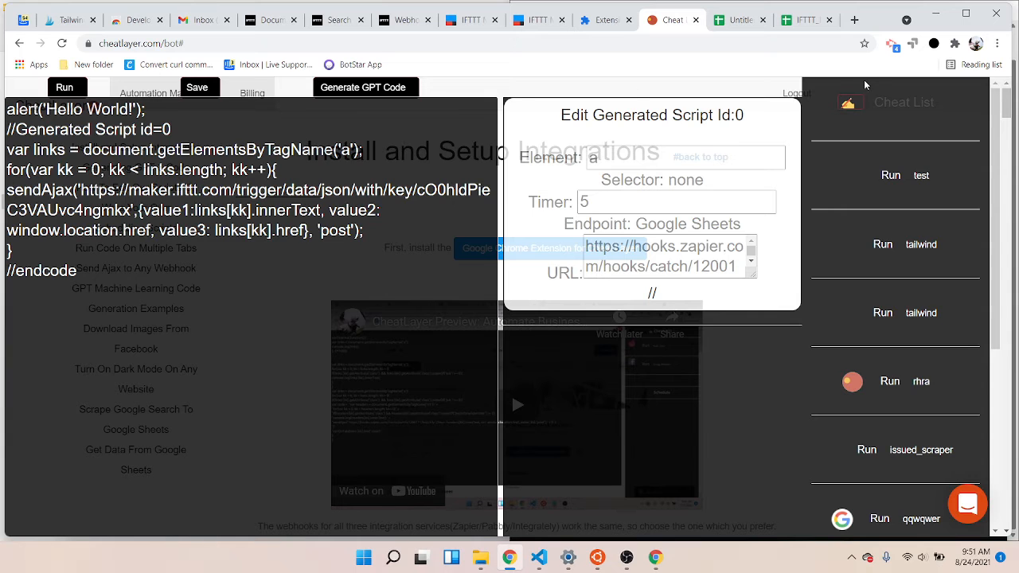
double_click(851, 104)
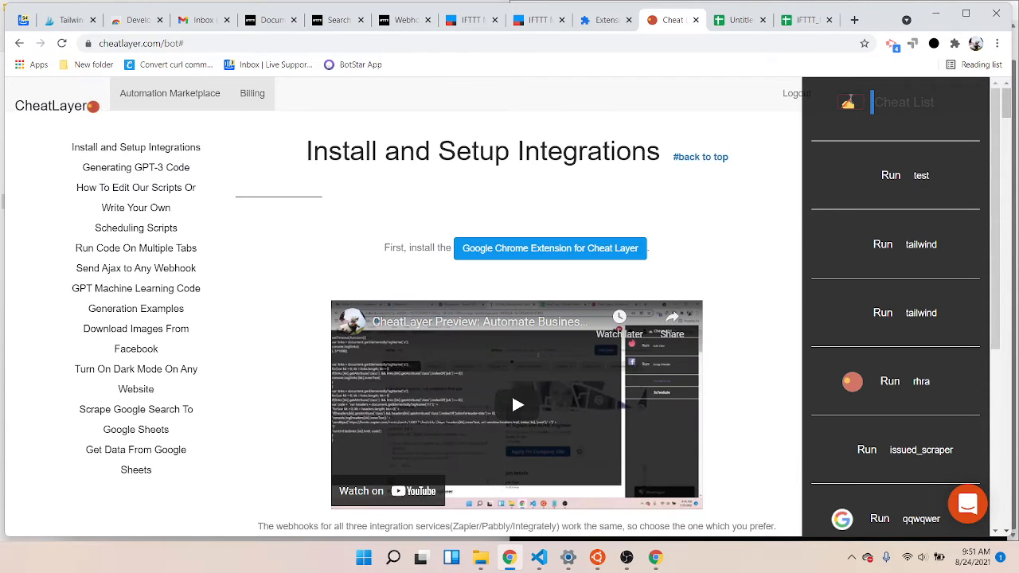
- Locate the Google Sheets webhook setting and select its URL field, then open the script editor from the Cheat List
scroll(733, 258, "down", 2)
scroll(733, 259, "down", 3)
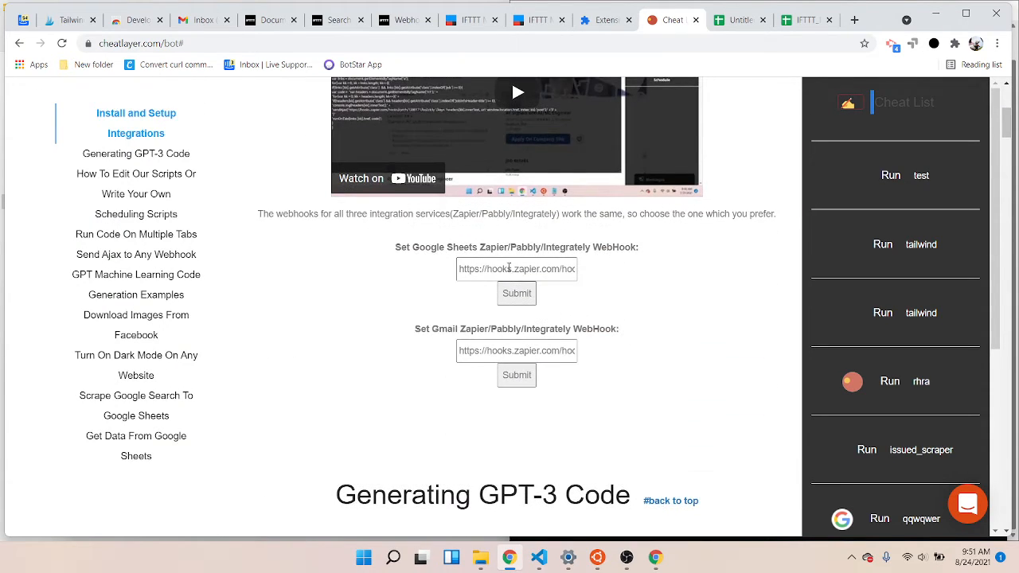
left_click(494, 270)
triple_click(519, 270)
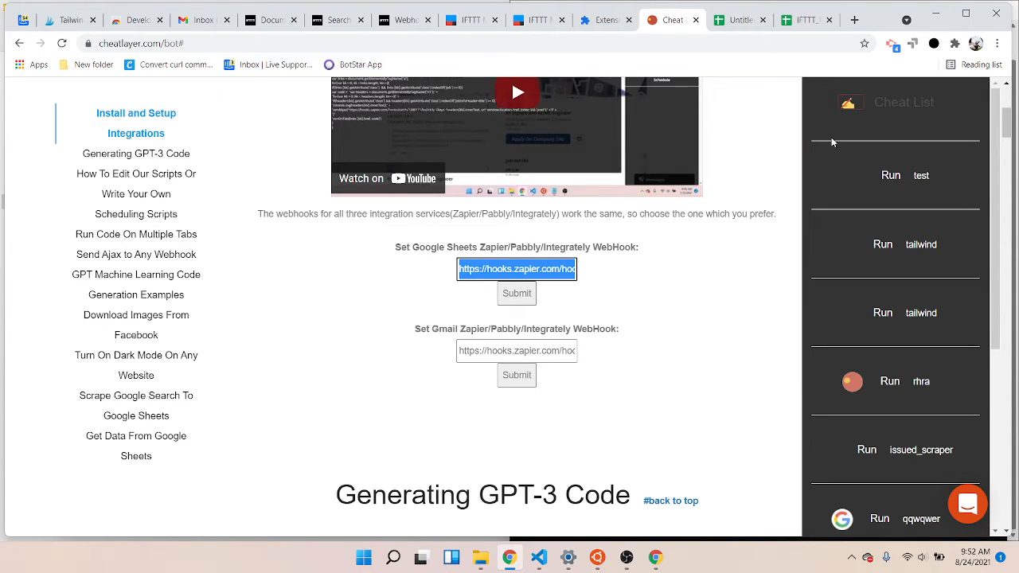
left_click(849, 104)
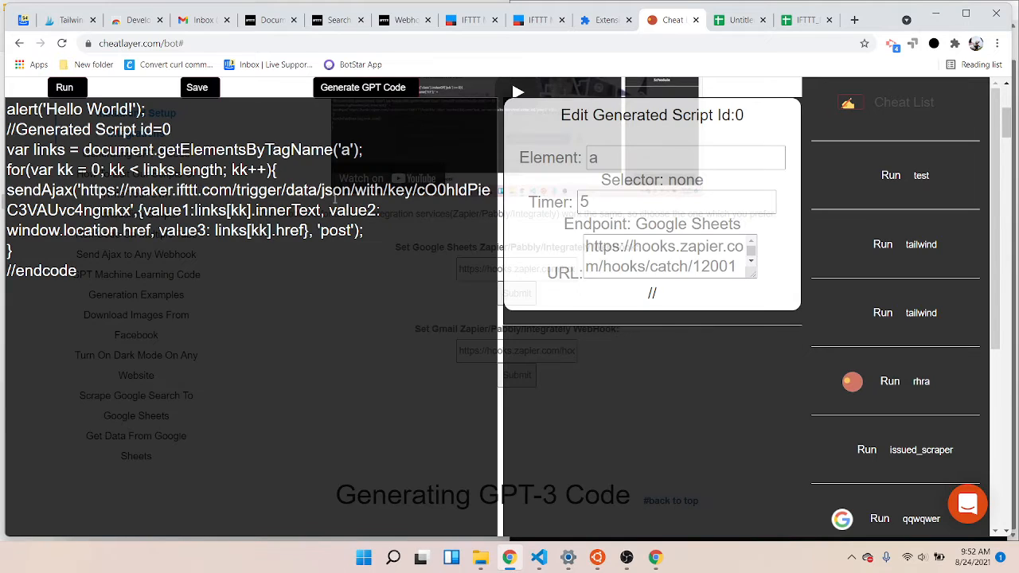
- Replace the sendAjax URL with the copied IFTTT trigger URL containing the webhook key, and set its event name to data
left_click_drag(83, 188, 132, 210)
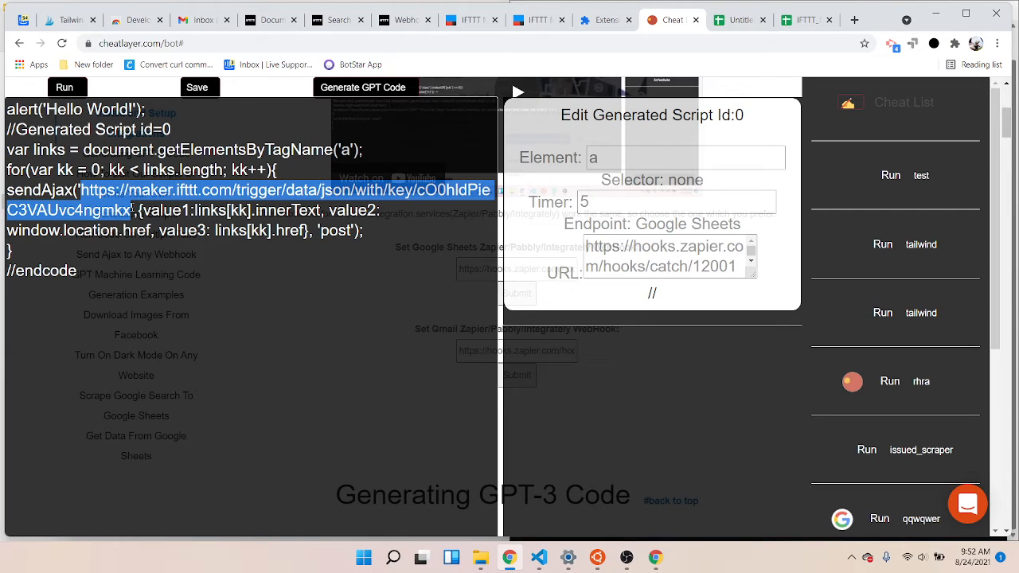
key("ctrl+v")
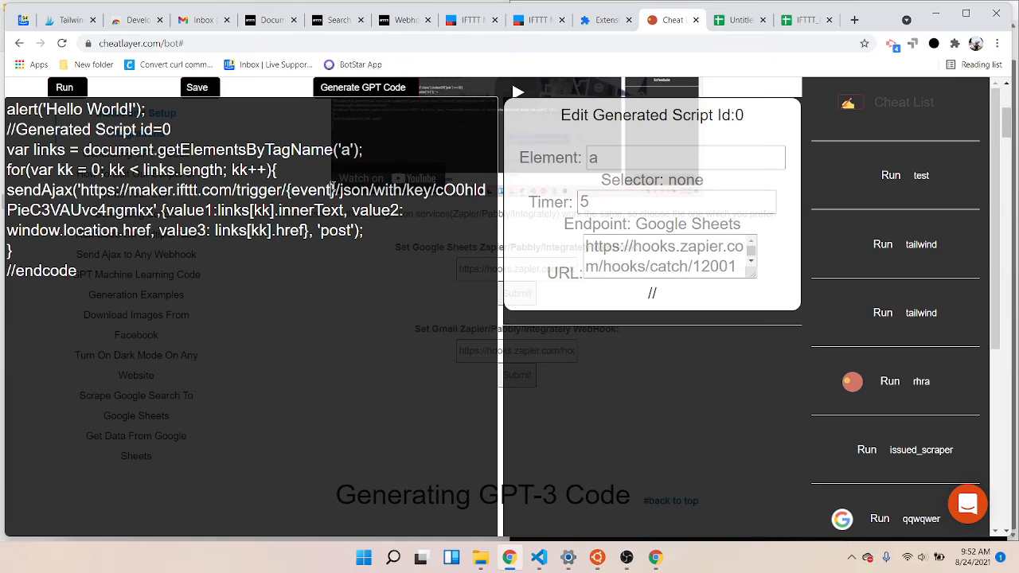
left_click_drag(338, 190, 286, 189)
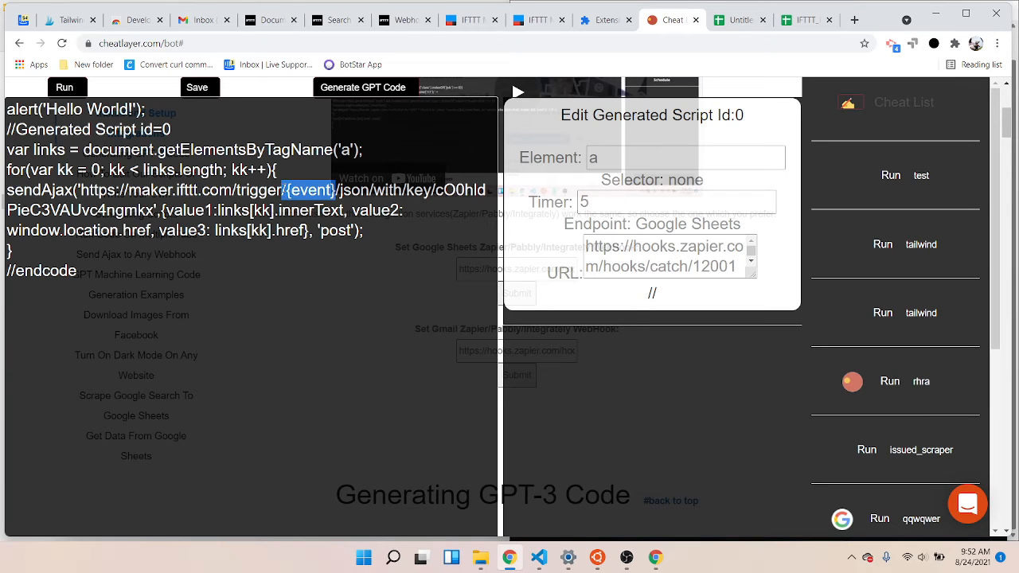
type("data")
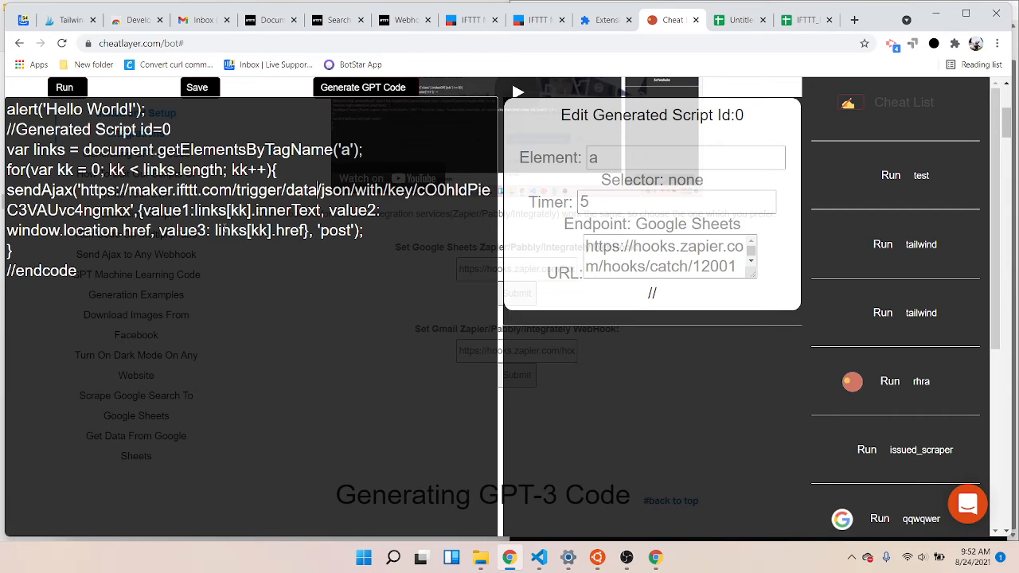
- Undo the event name and trigger URL replacements in the sendAjax call
left_click(307, 210)
key("ctrl+z")
key("ctrl+z")
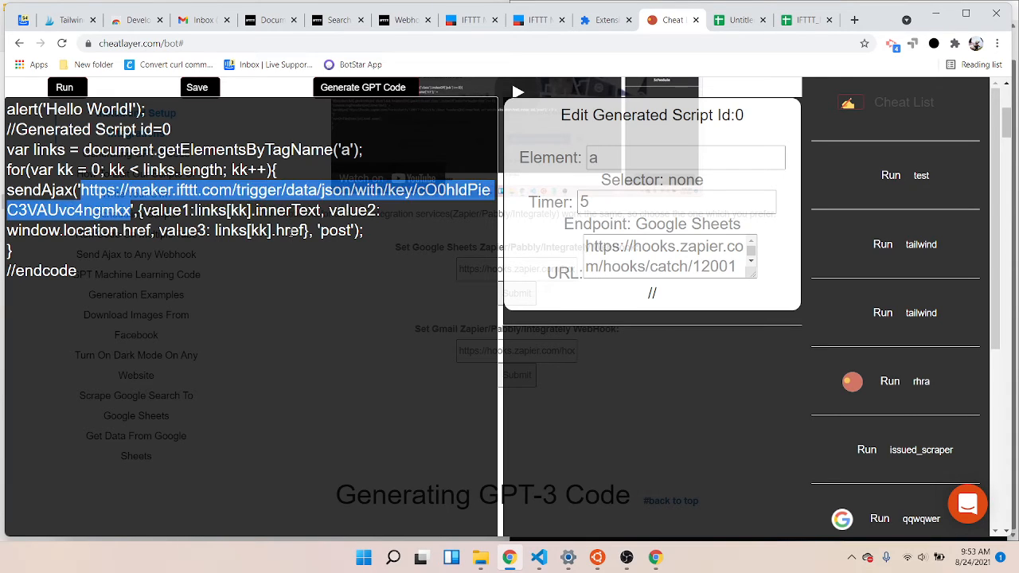
- Run the generated script that sends the page's links to the IFTTT webhook, and dismiss its alert
left_click(295, 231)
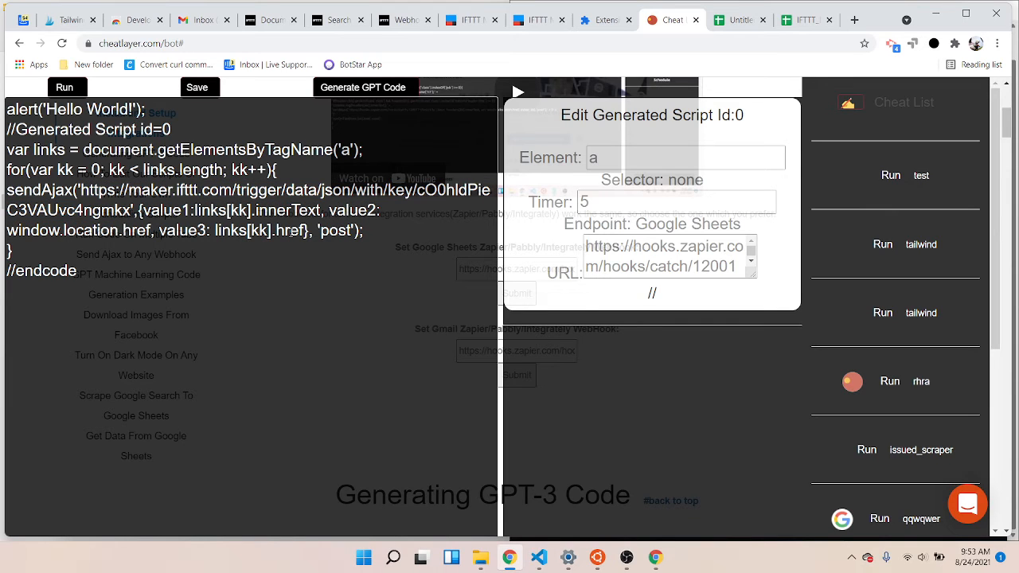
left_click(65, 89)
left_click(623, 117)
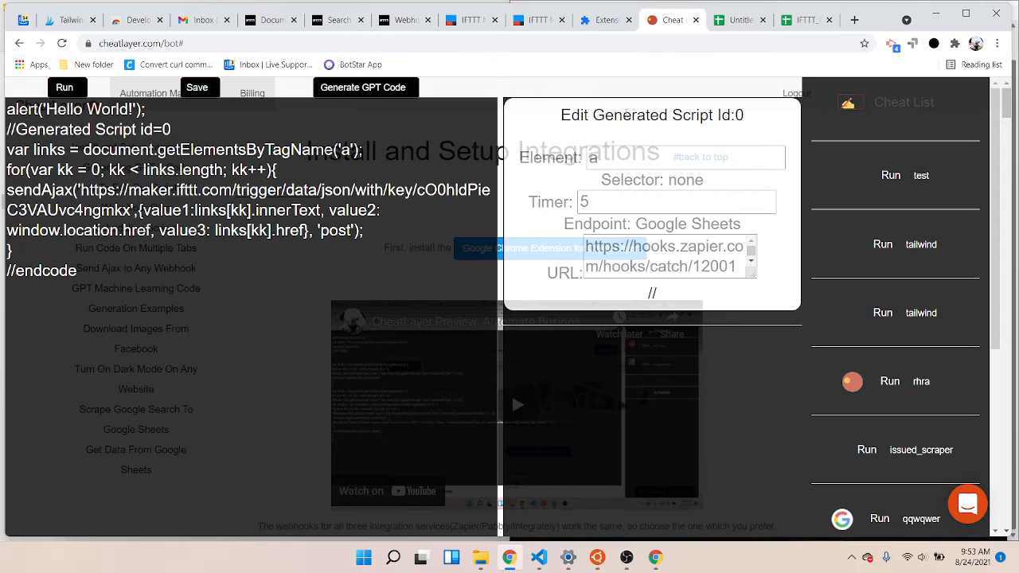
- Switch to the IFTTT_Maker_Webhooks_Events spreadsheet and inspect the JSON payload in cell C1
left_click(806, 22)
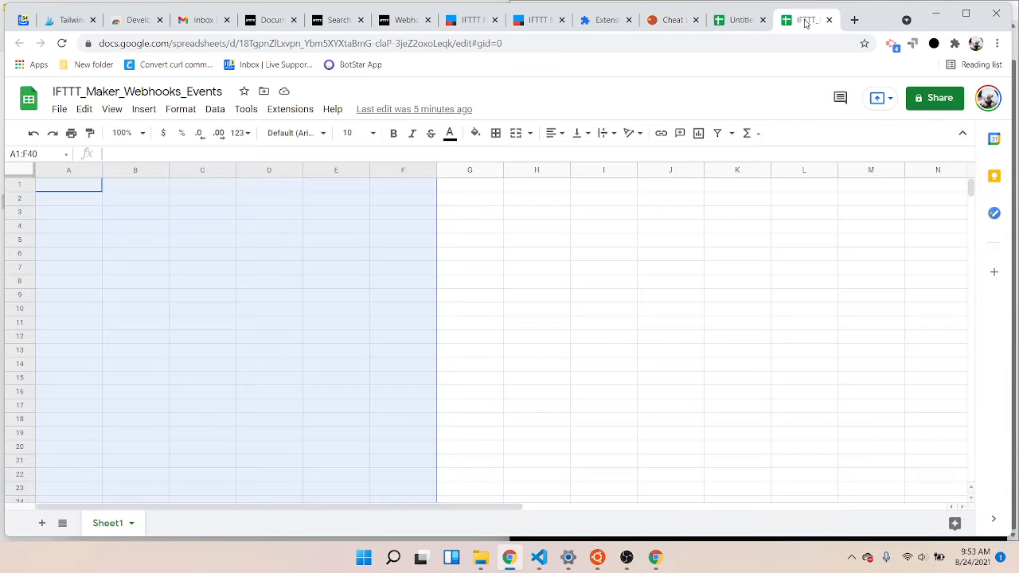
left_click(499, 272)
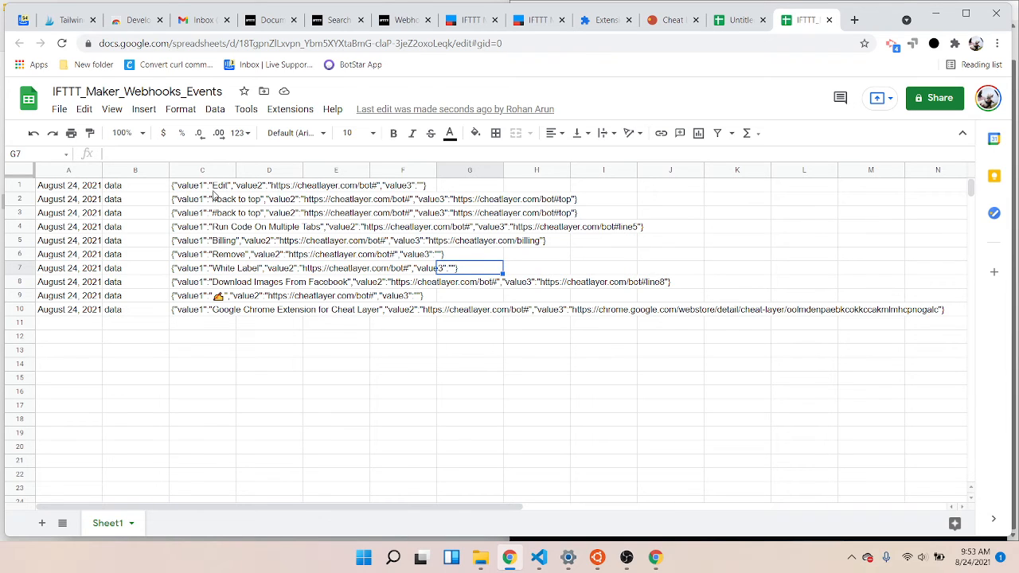
left_click(213, 191)
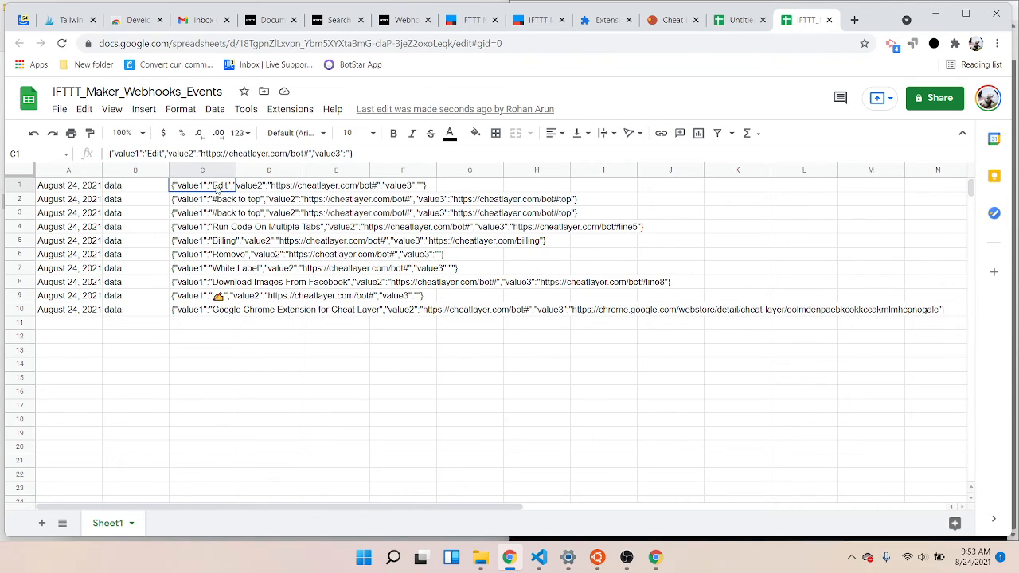
- Close the duplicate webhook key page and look through the open IFTTT documentation, help search and Webhooks pages
left_click(468, 25)
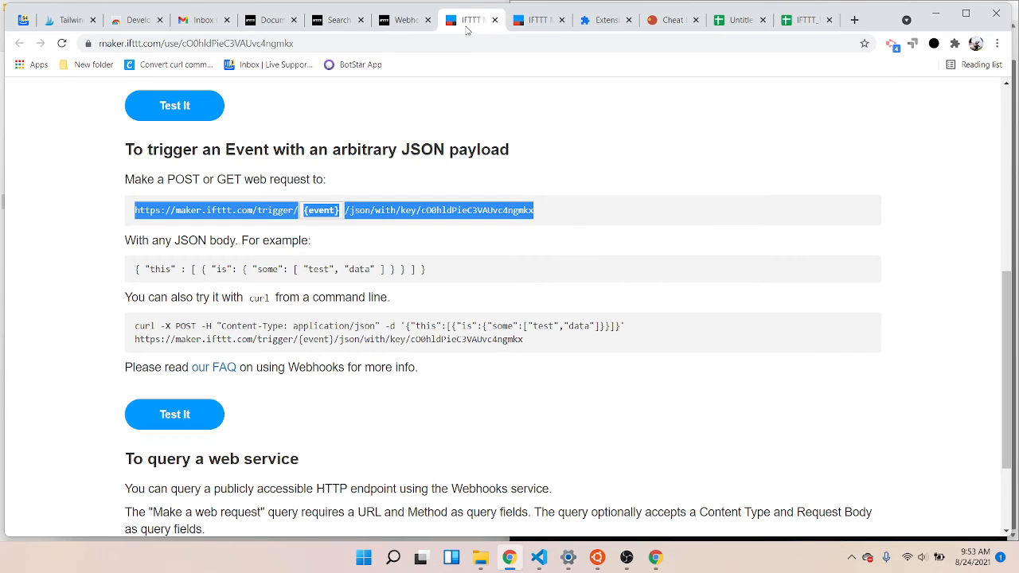
left_click(562, 20)
left_click(270, 20)
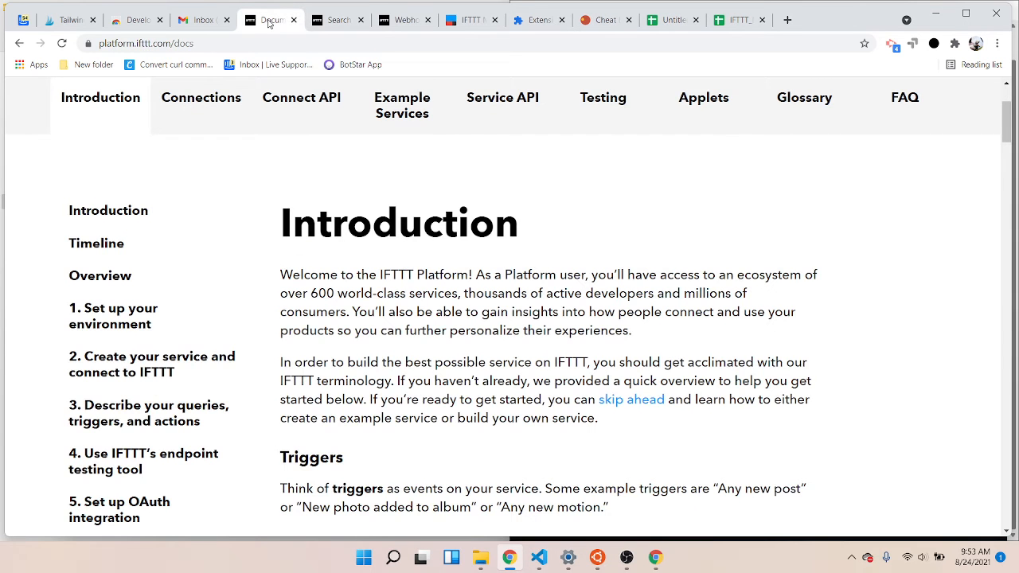
left_click(333, 21)
left_click(403, 20)
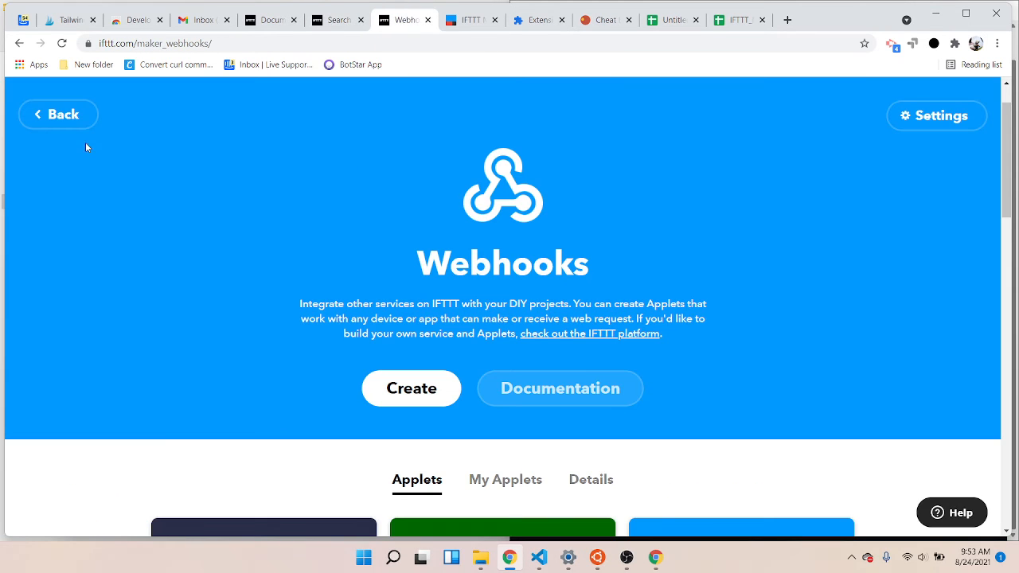
left_click(56, 121)
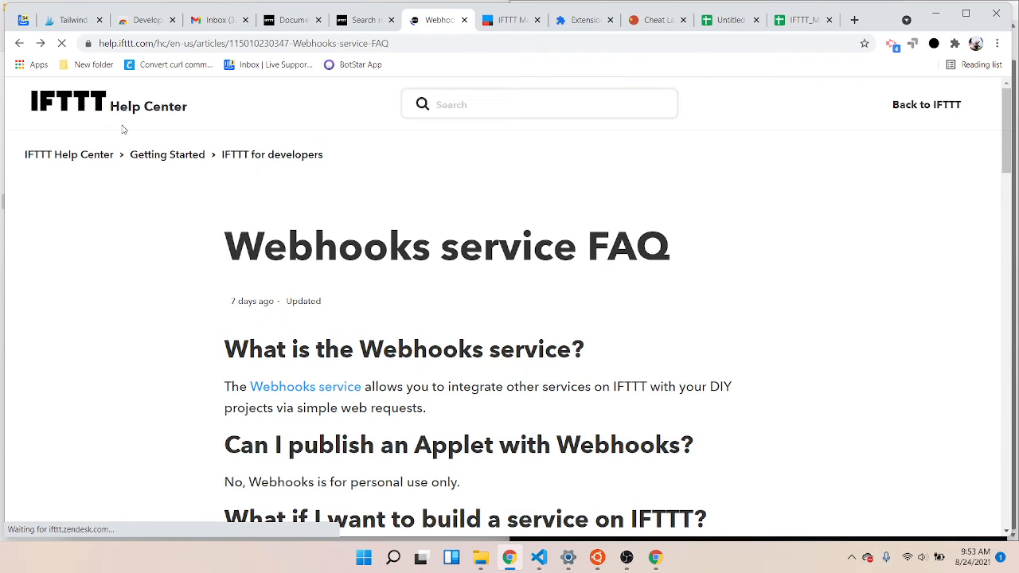
left_click(364, 21)
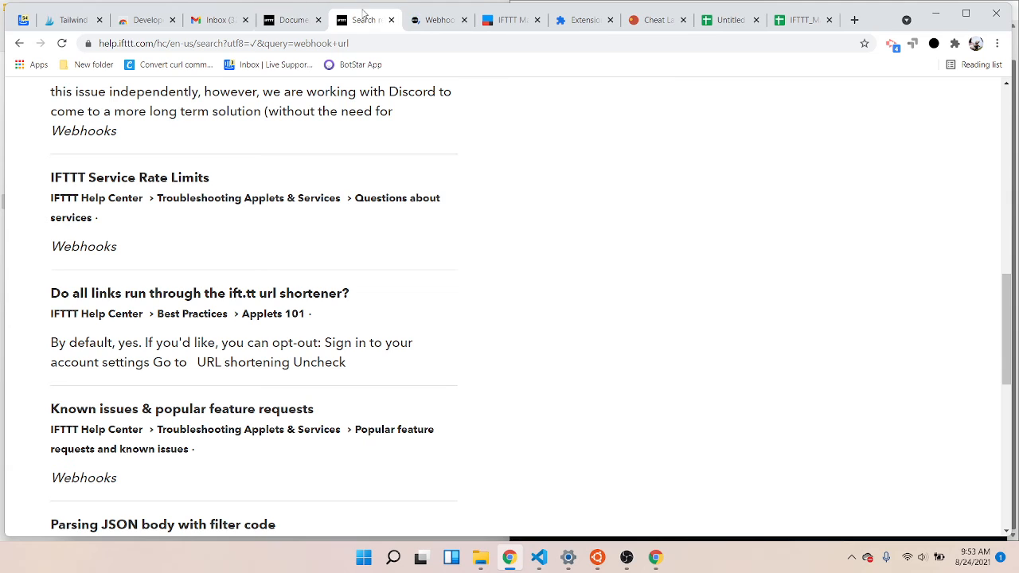
left_click(434, 20)
- Look up ifttt in the browser and open the suggested page of the applet for Maker Event "data"
left_click(374, 44)
type("iff")
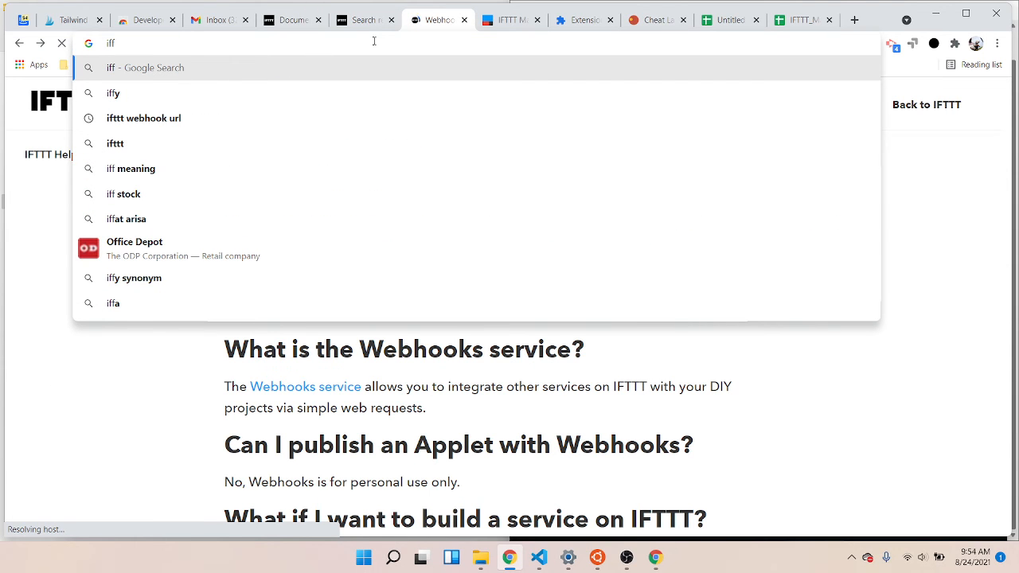
key("BackSpace")
type("ttt")
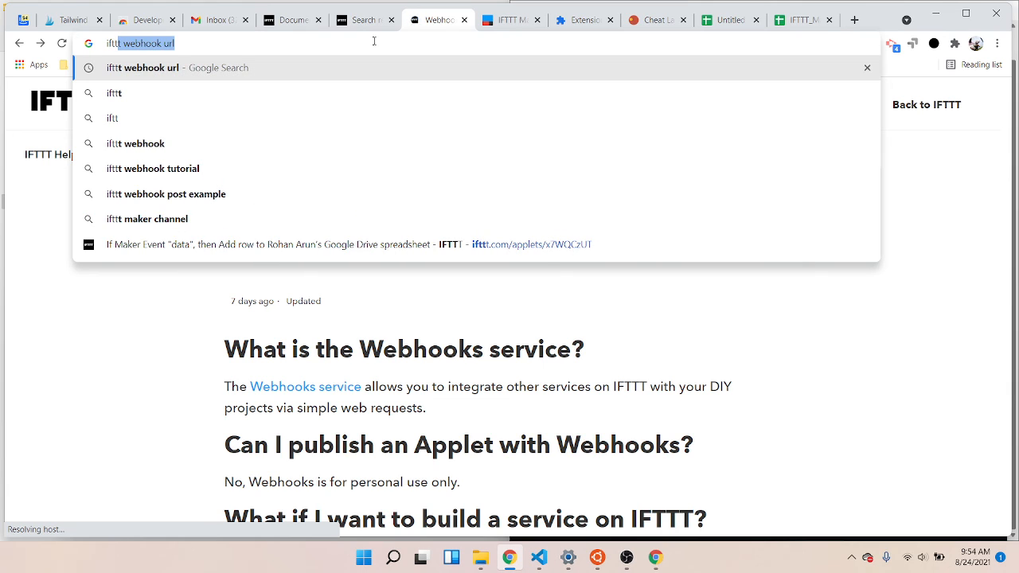
left_click(703, 244)
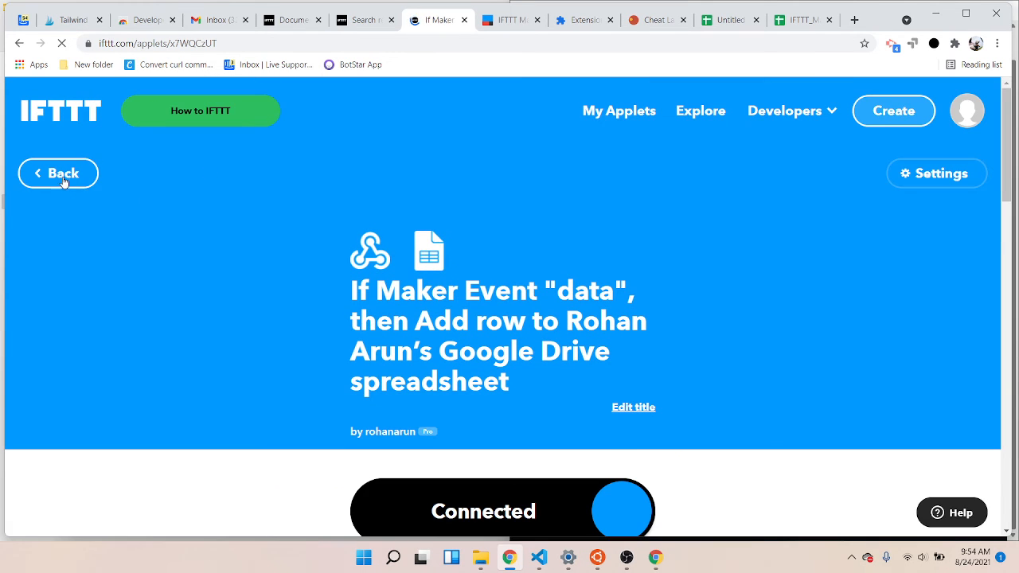
- Go back to My Applets, reopen the applet for Maker Event "data" and view its activity
left_click(62, 176)
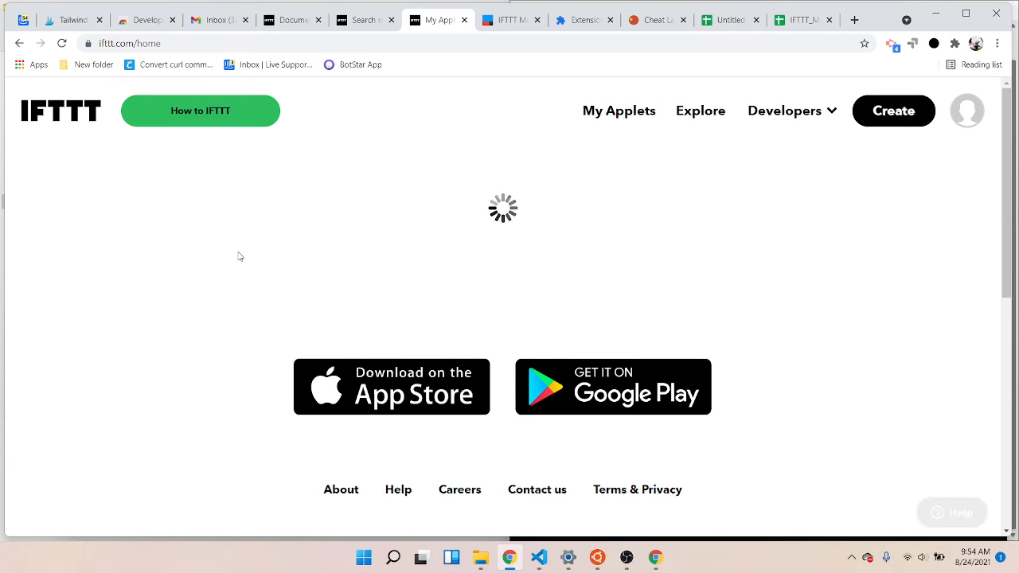
scroll(239, 256, "down", 4)
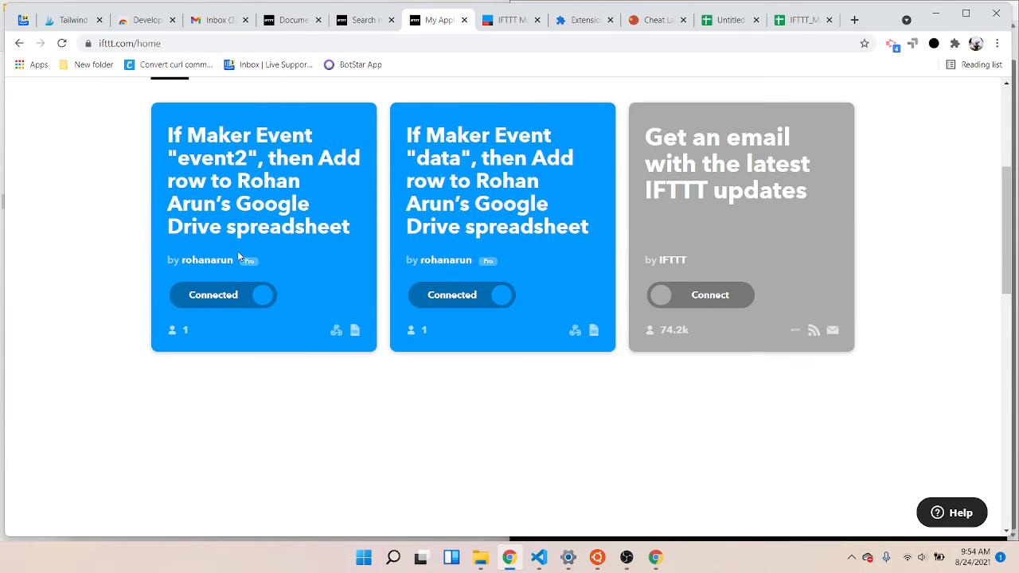
left_click(484, 230)
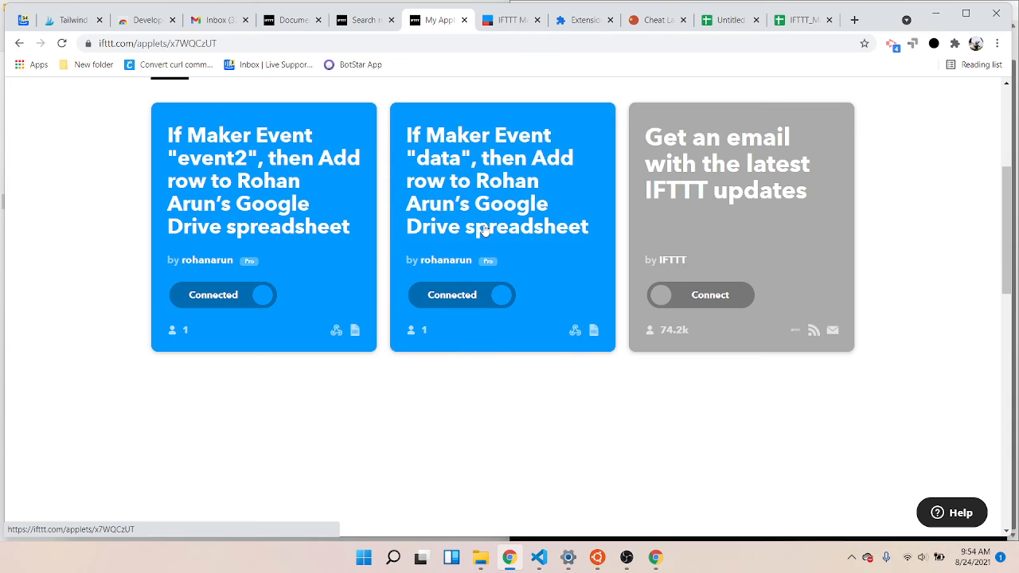
scroll(483, 226, "down", 5)
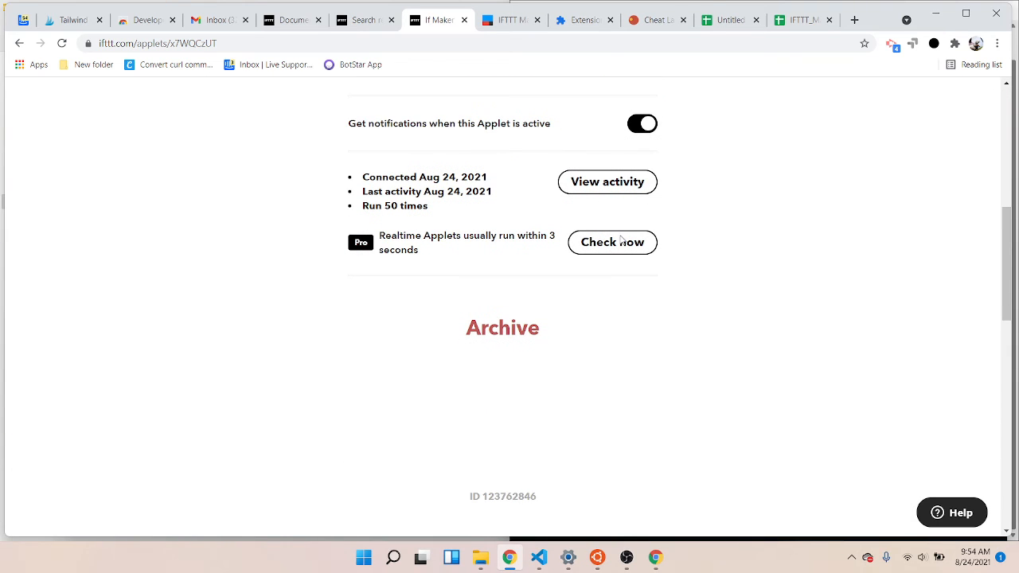
left_click(625, 183)
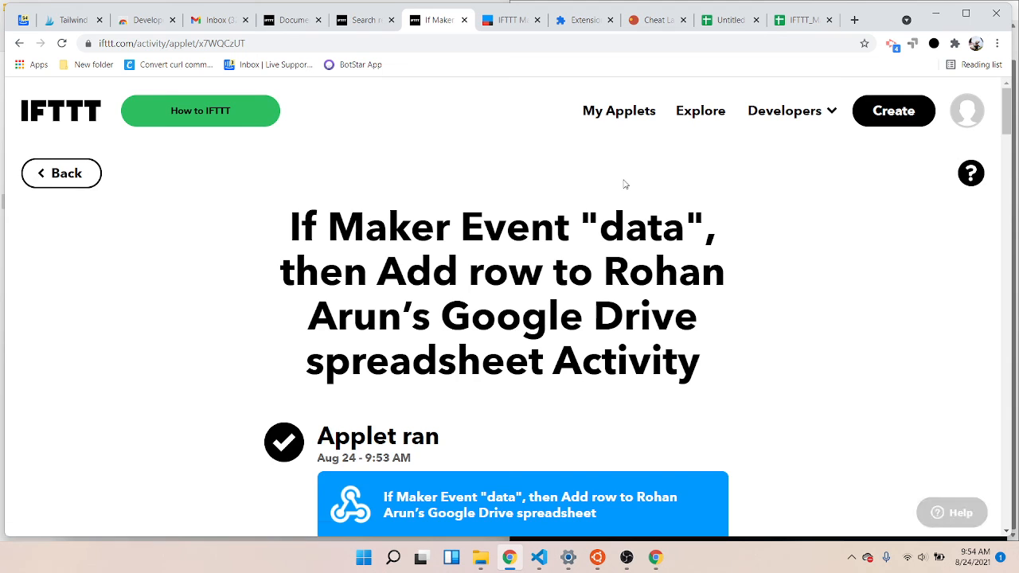
- Examine the applet's run history and expand one run's Google Sheets action to read its filename, formatted row and path
scroll(625, 184, "down", 6)
scroll(626, 184, "down", 6)
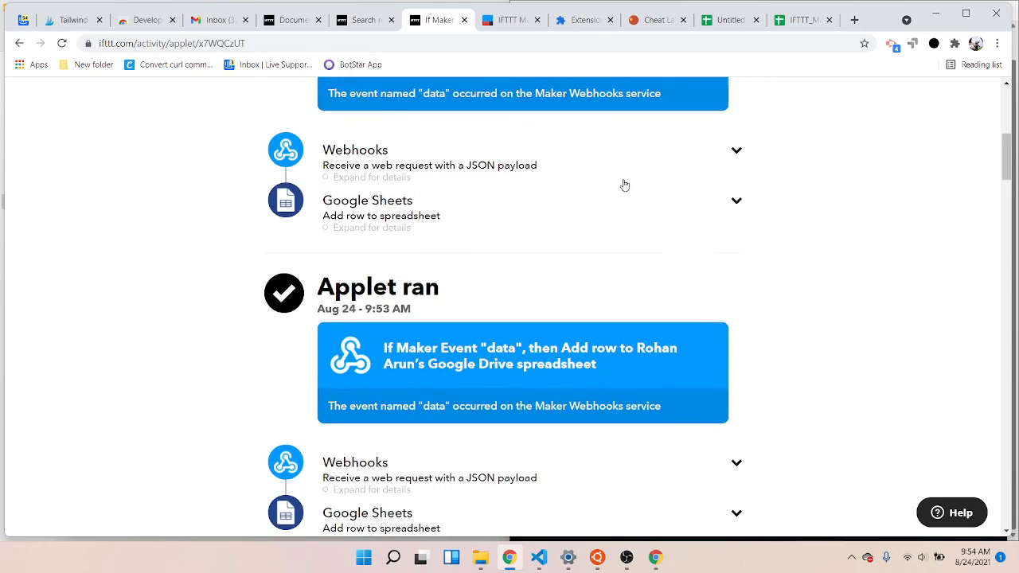
scroll(625, 185, "down", 5)
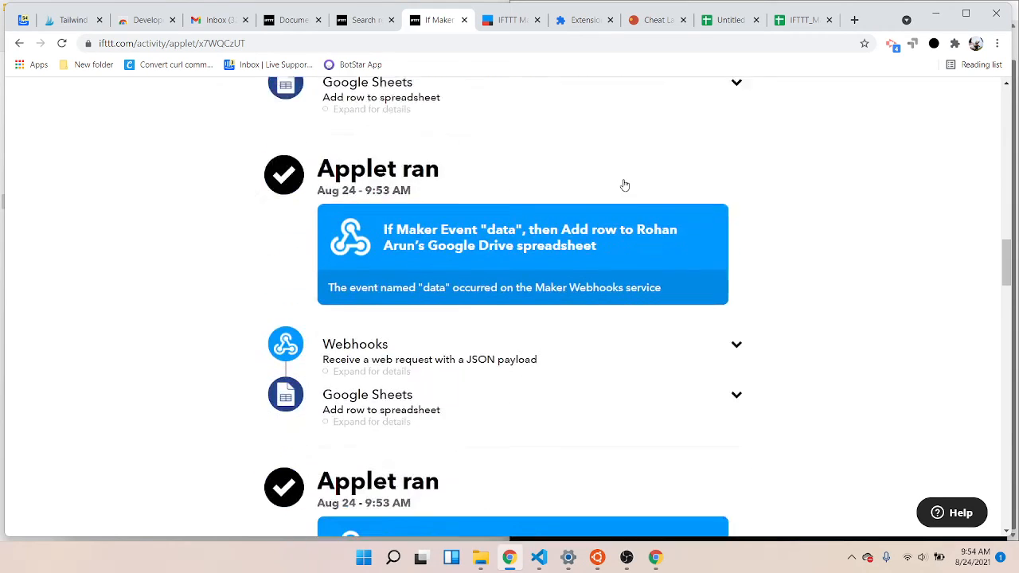
scroll(625, 185, "down", 3)
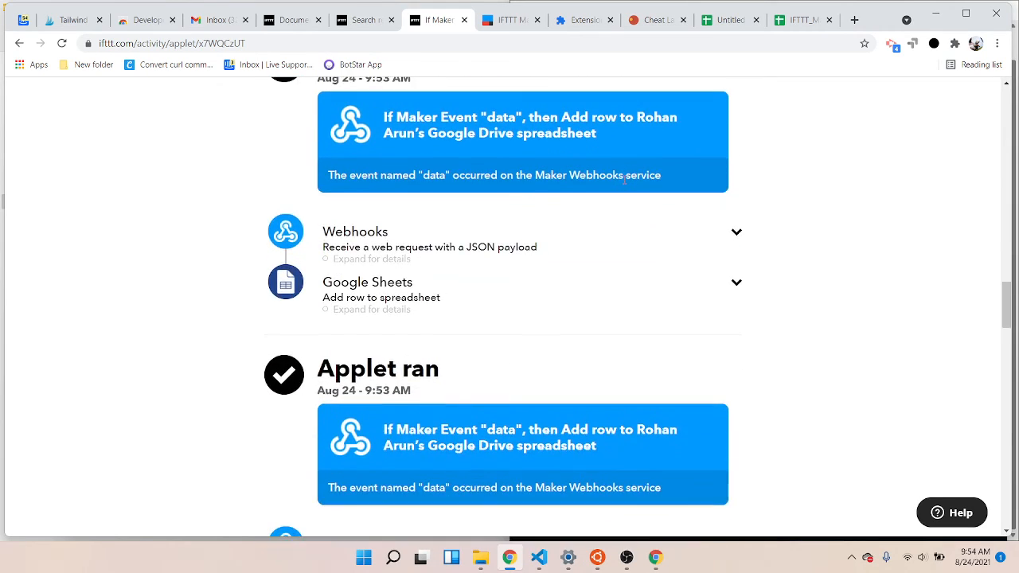
left_click(481, 267)
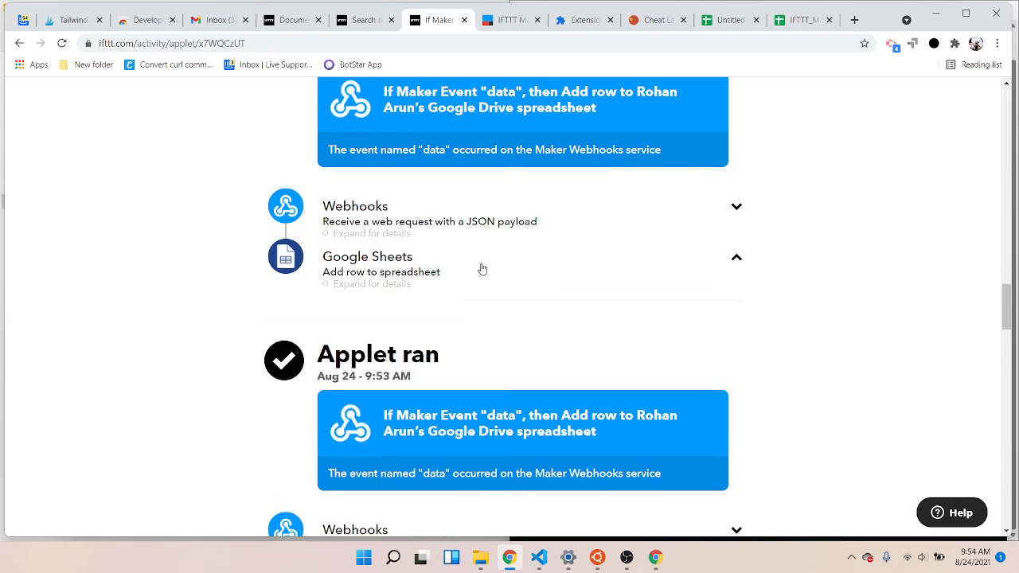
scroll(482, 269, "down", 1)
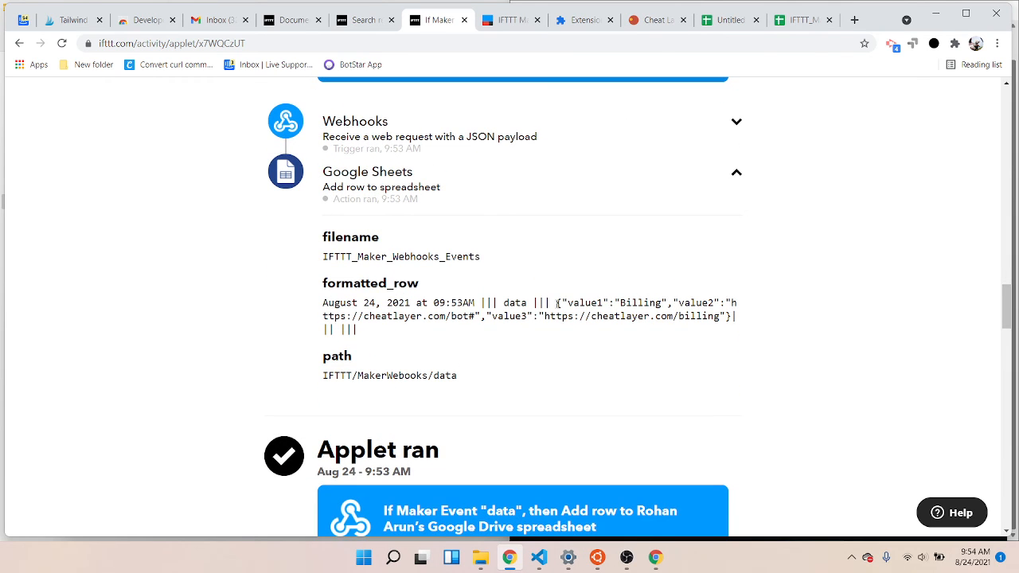
scroll(565, 337, "down", 10)
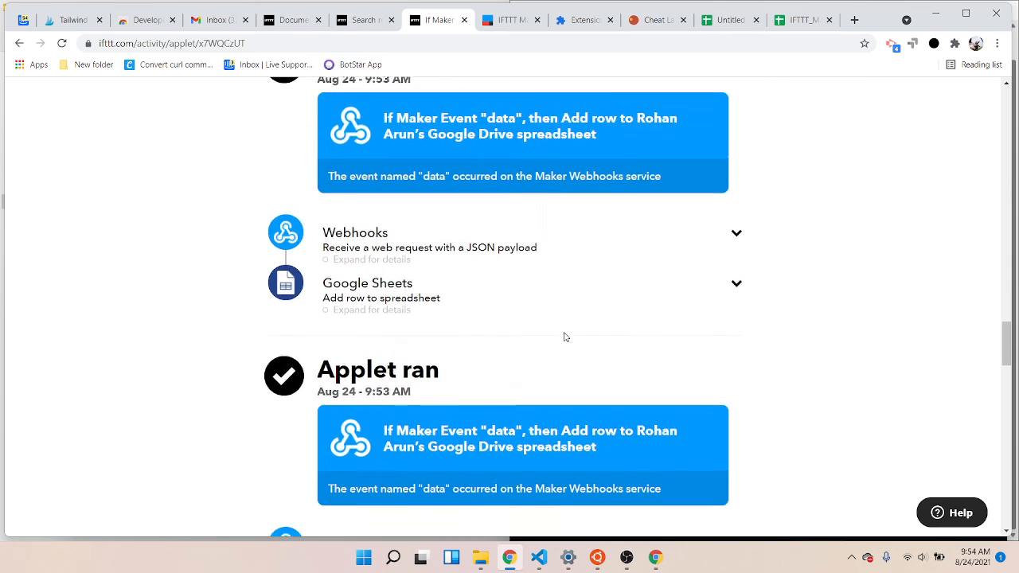
scroll(564, 337, "down", 8)
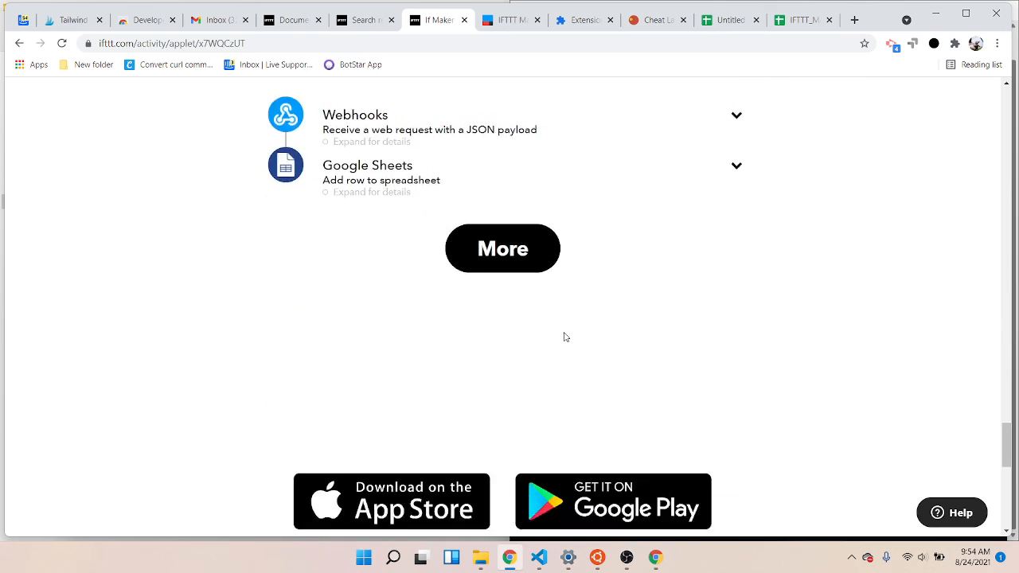